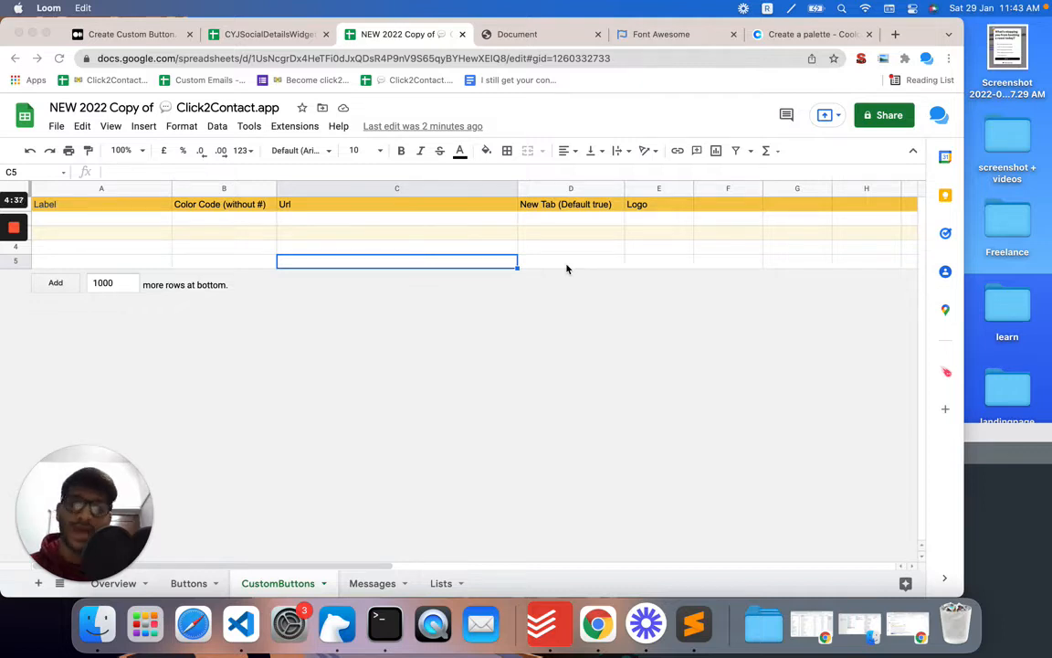
Step: Copy the tawk.to chat URL from the text editor and select the Url cell of the first data row
{"action": "left_click", "coordinate": [1032, 434]}
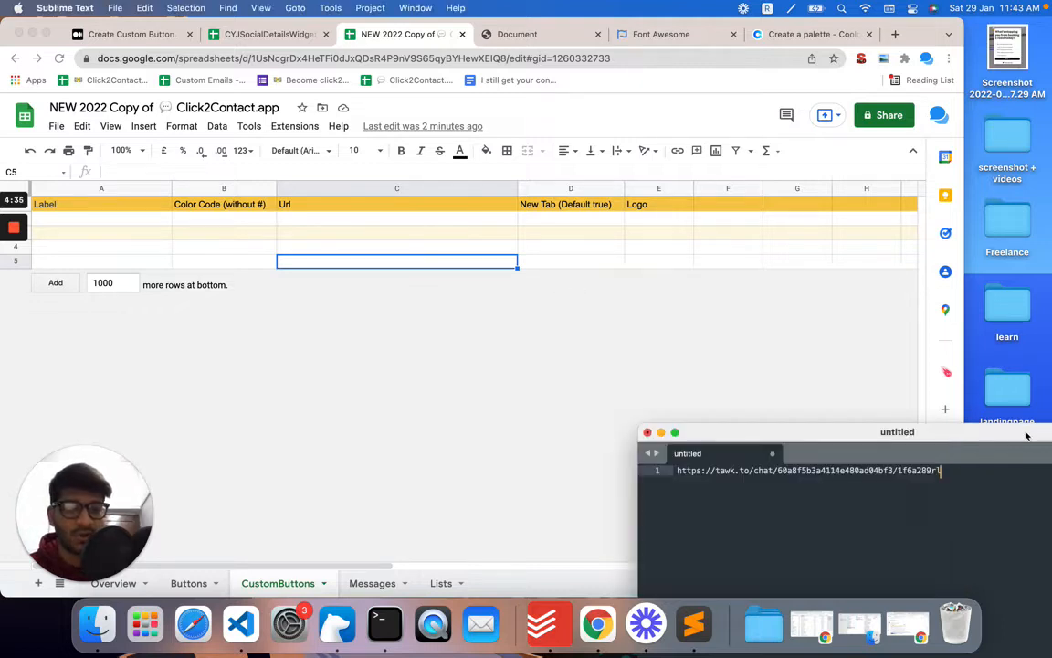
{"action": "left_click_drag", "start_coordinate": [941, 471], "coordinate": [653, 473]}
{"action": "key", "text": "super+c"}
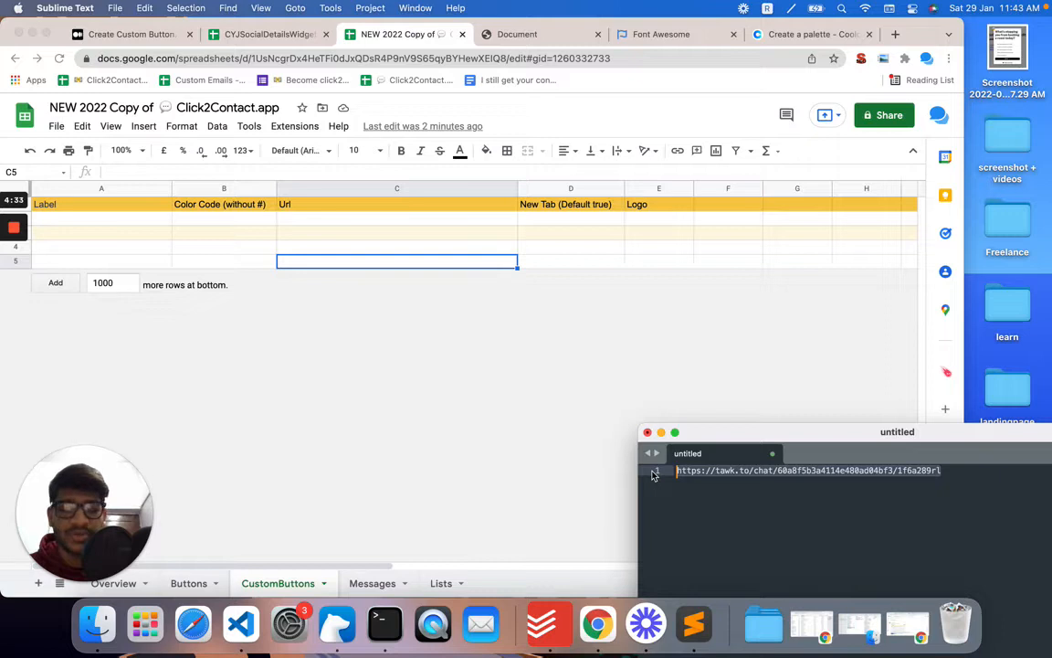
{"action": "left_click", "coordinate": [361, 258]}
{"action": "left_click", "coordinate": [356, 225]}
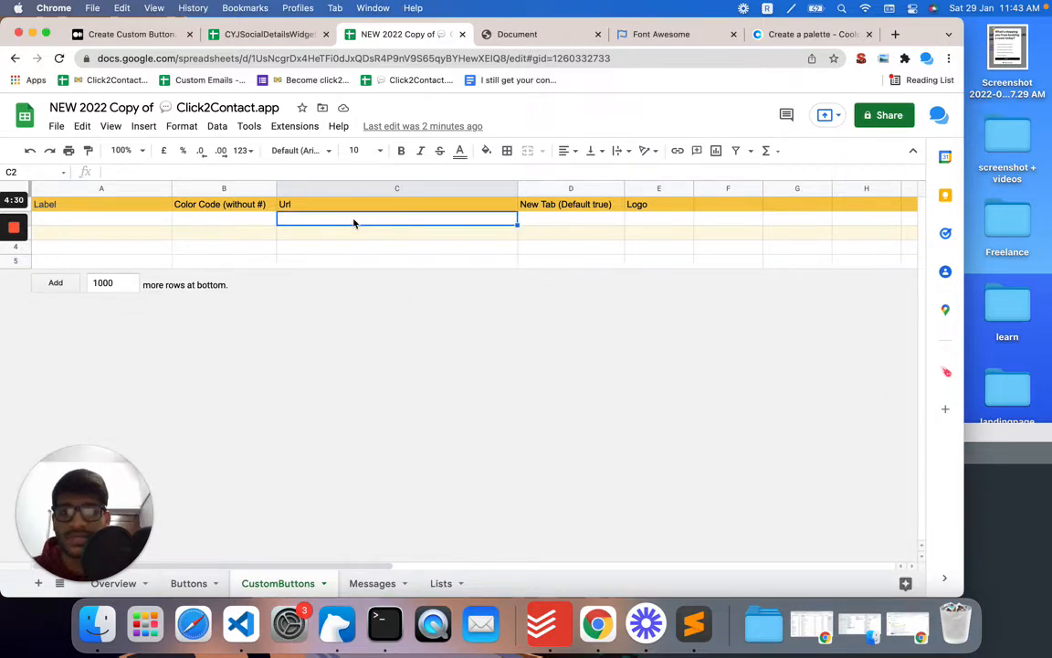
Step: Preview the contact widget on the local test page before returning to the sheet
{"action": "left_click", "coordinate": [548, 35]}
{"action": "left_click", "coordinate": [860, 564]}
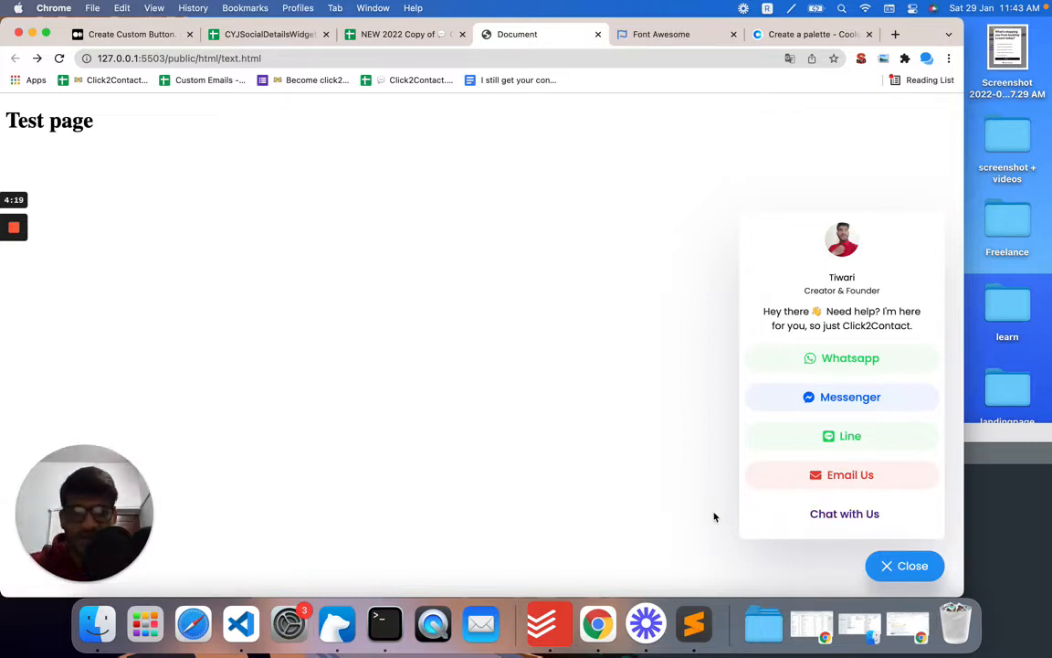
{"action": "left_click", "coordinate": [433, 38]}
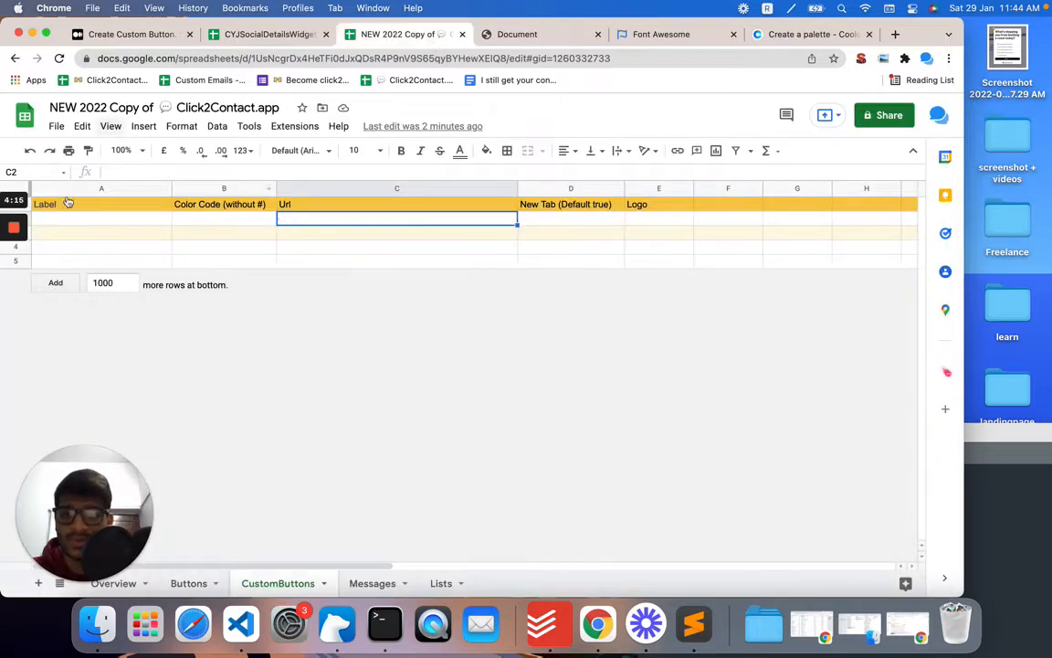
Step: Paste the tawk.to chat URL into cell C2 under Url
{"action": "left_click_drag", "start_coordinate": [85, 506], "coordinate": [843, 481]}
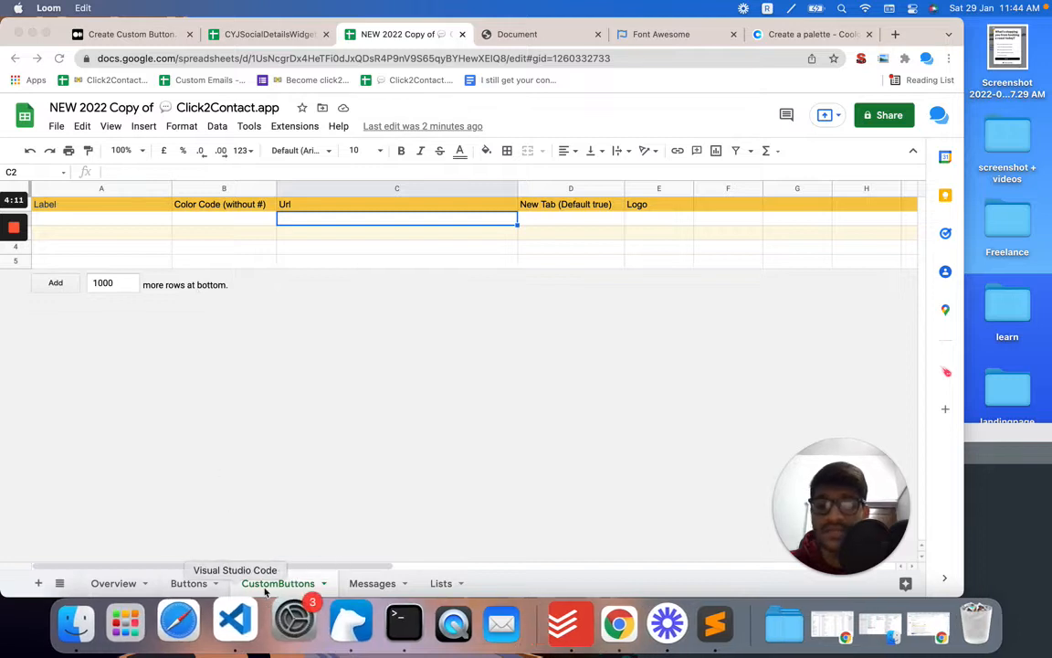
{"action": "left_click", "coordinate": [294, 216]}
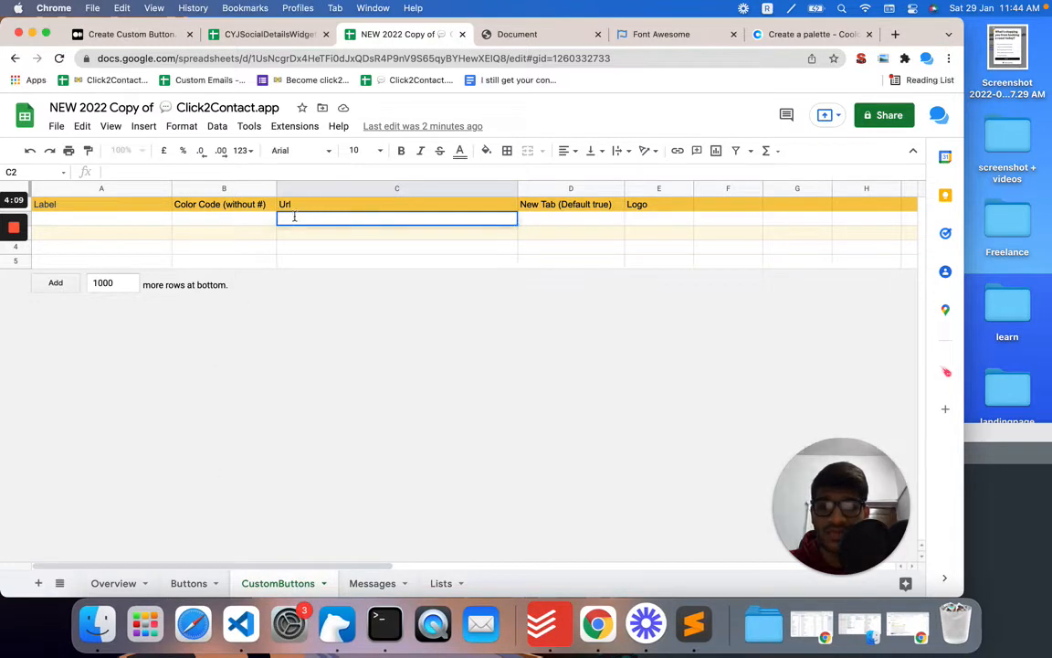
{"action": "key", "text": "super+v"}
{"action": "key", "text": "Return"}
Step: Enter Chat With Us as the label in cell A2
{"action": "left_click", "coordinate": [79, 217]}
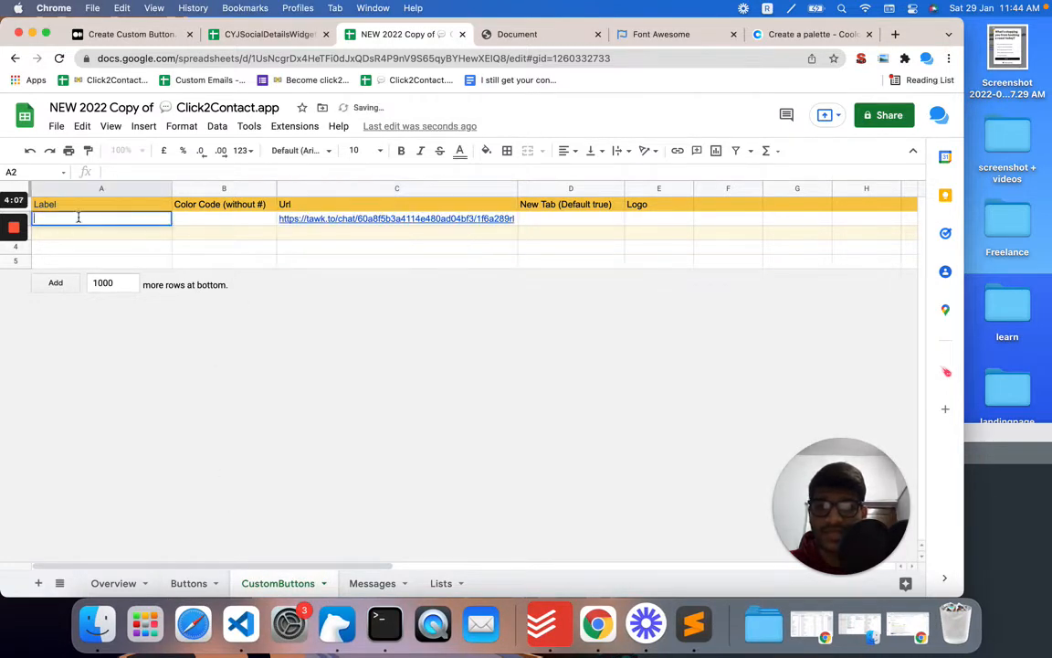
{"action": "left_click", "coordinate": [508, 35]}
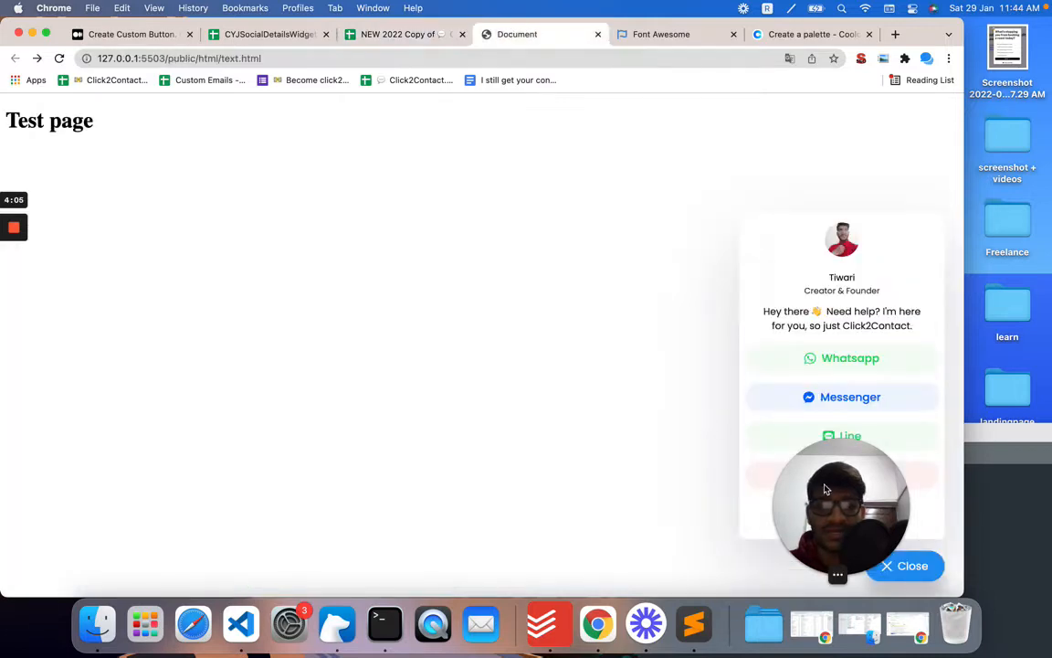
{"action": "left_click_drag", "start_coordinate": [825, 489], "coordinate": [689, 482]}
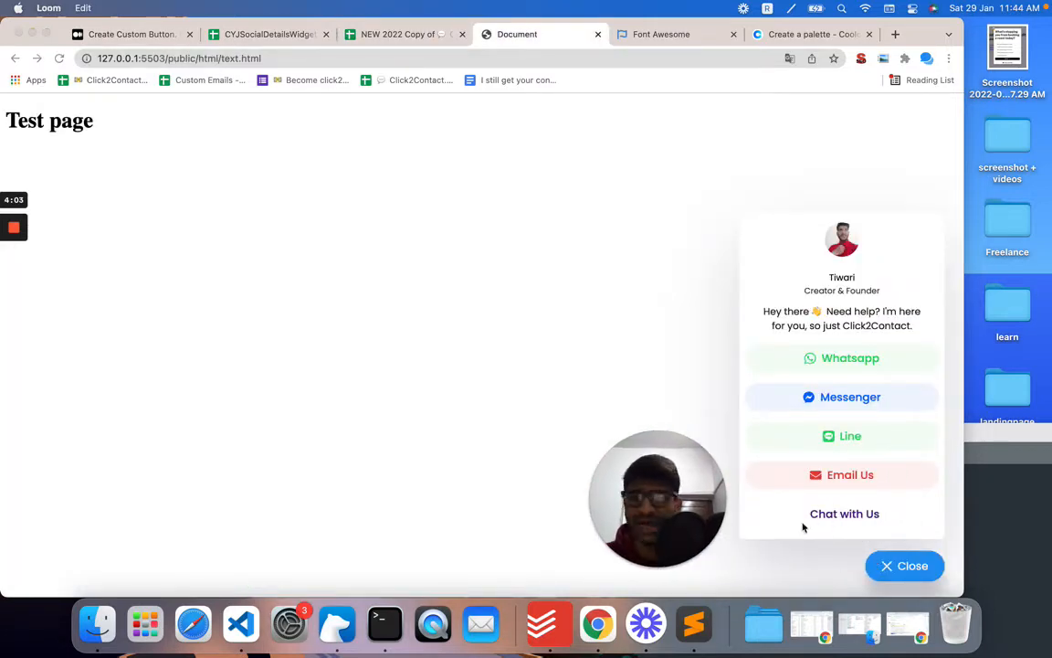
{"action": "left_click", "coordinate": [385, 34]}
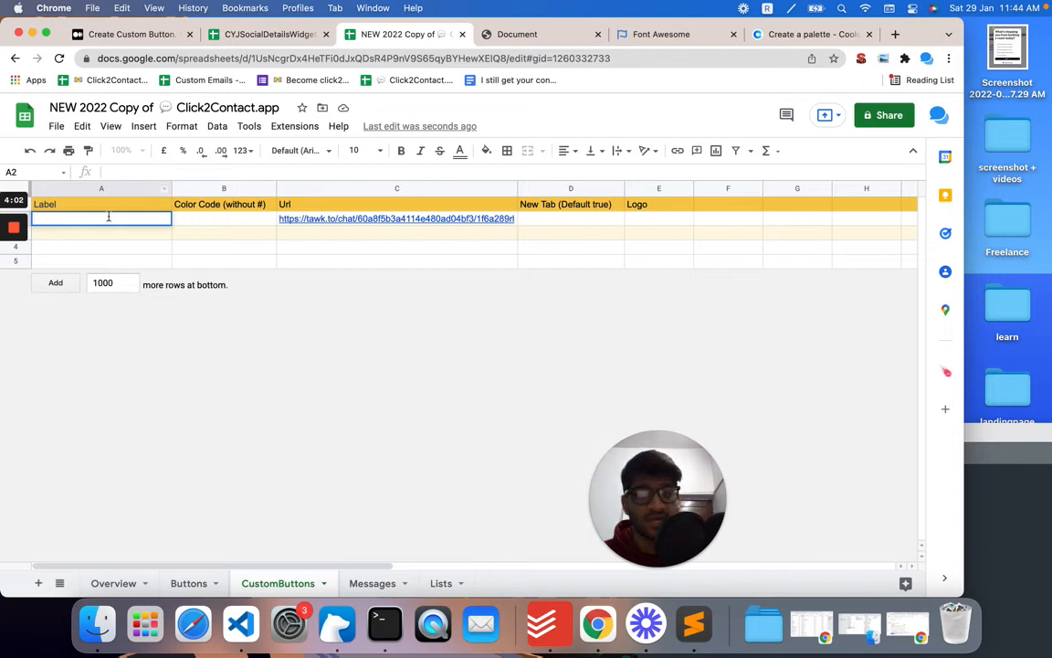
{"action": "type", "text": "Chat With Us"}
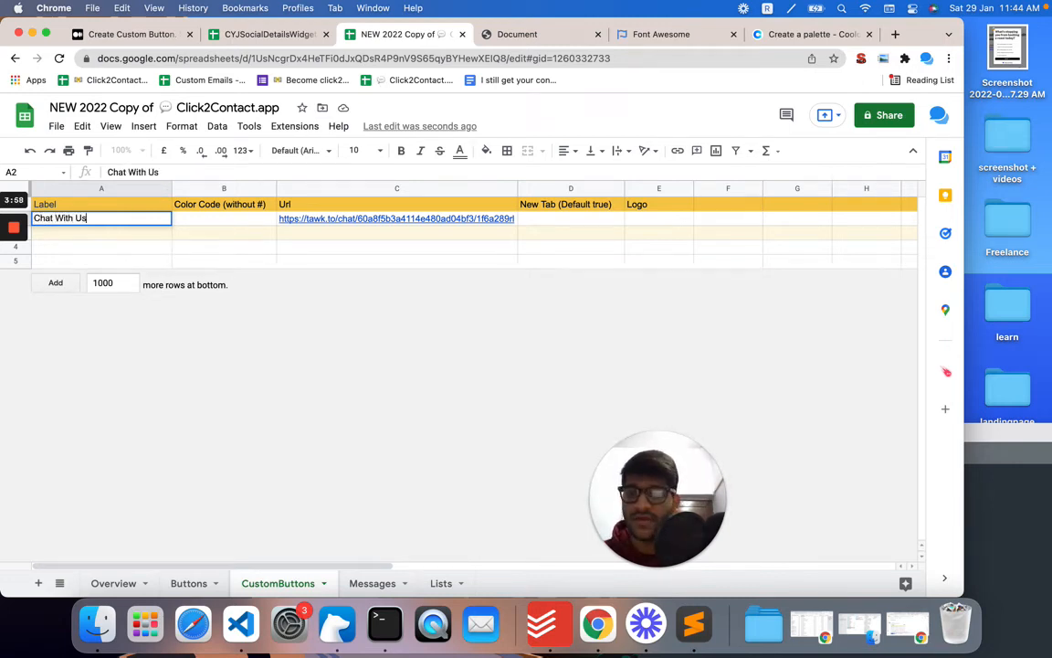
{"action": "left_click", "coordinate": [273, 249]}
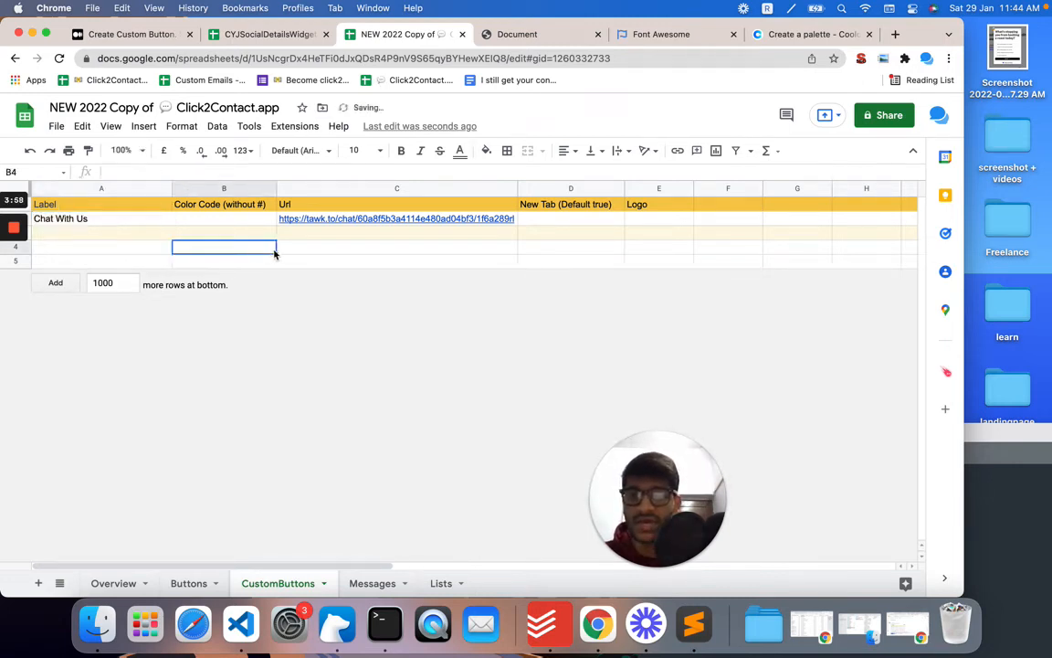
{"action": "left_click", "coordinate": [498, 34]}
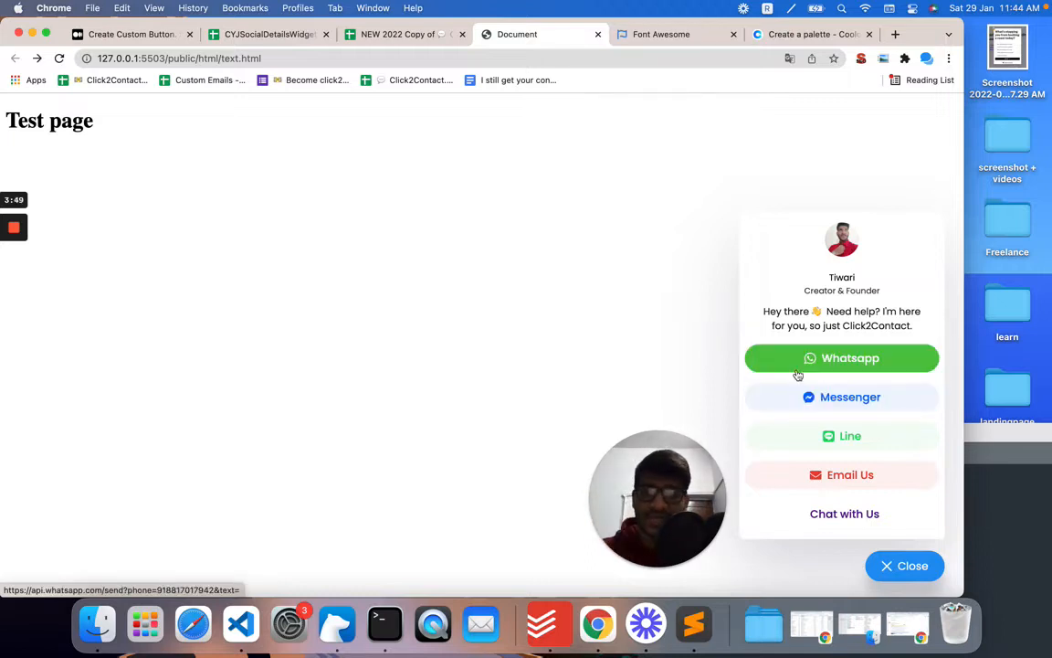
{"action": "left_click", "coordinate": [793, 34]}
{"action": "left_click", "coordinate": [146, 58]}
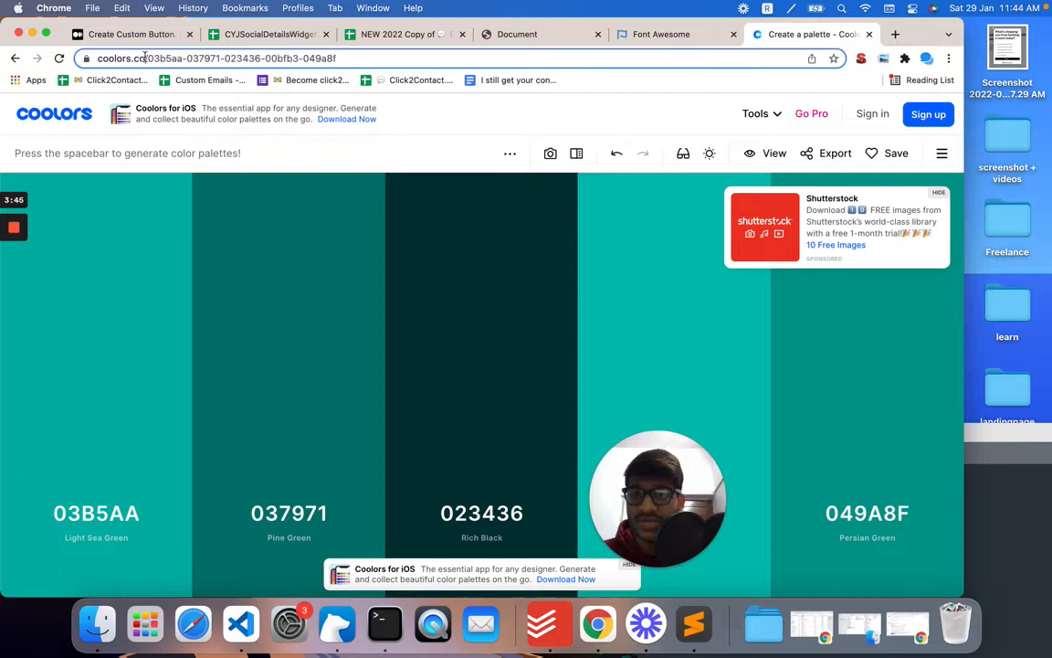
{"action": "left_click_drag", "start_coordinate": [97, 58], "coordinate": [94, 58]}
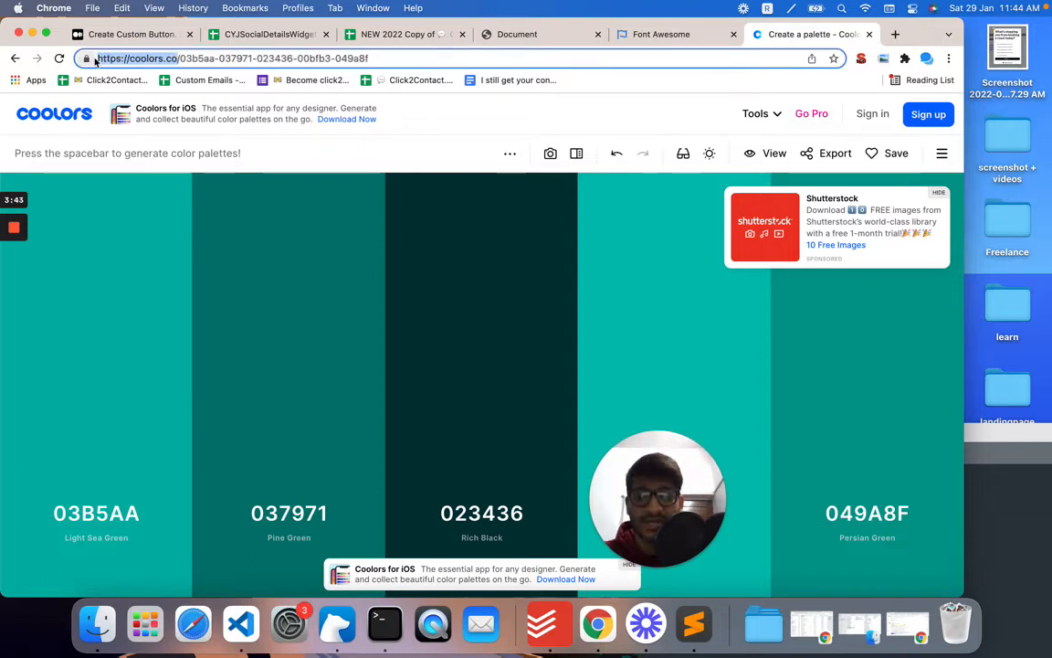
{"action": "key", "text": "BackSpace"}
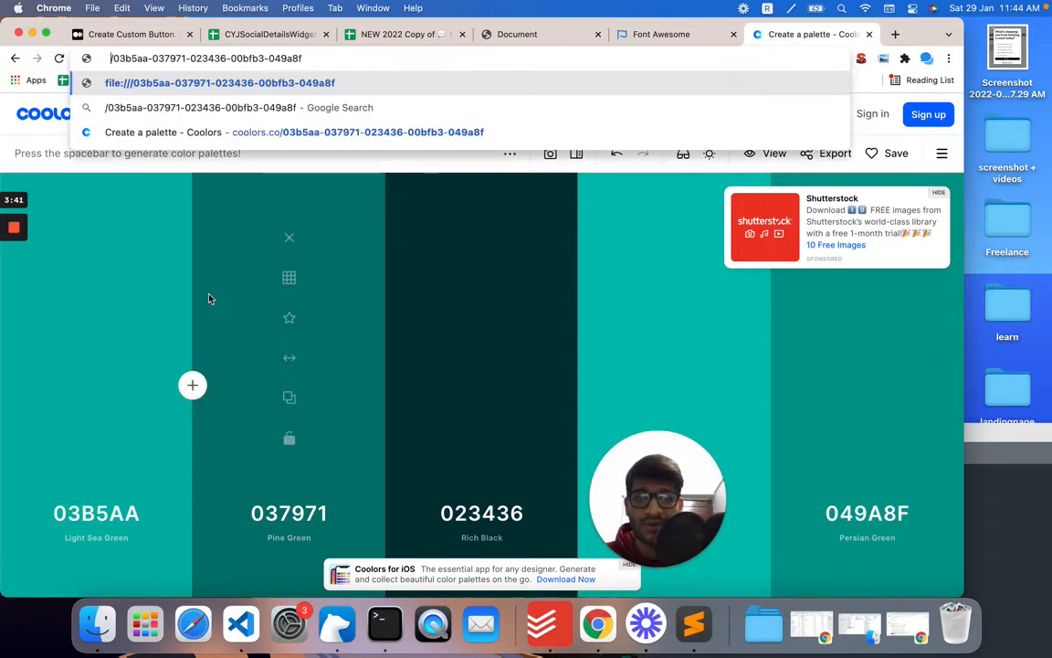
Step: Generate new colour palettes on Coolors and copy the FFEEDD colour code
{"action": "left_click", "coordinate": [495, 301]}
{"action": "key", "text": "space"}
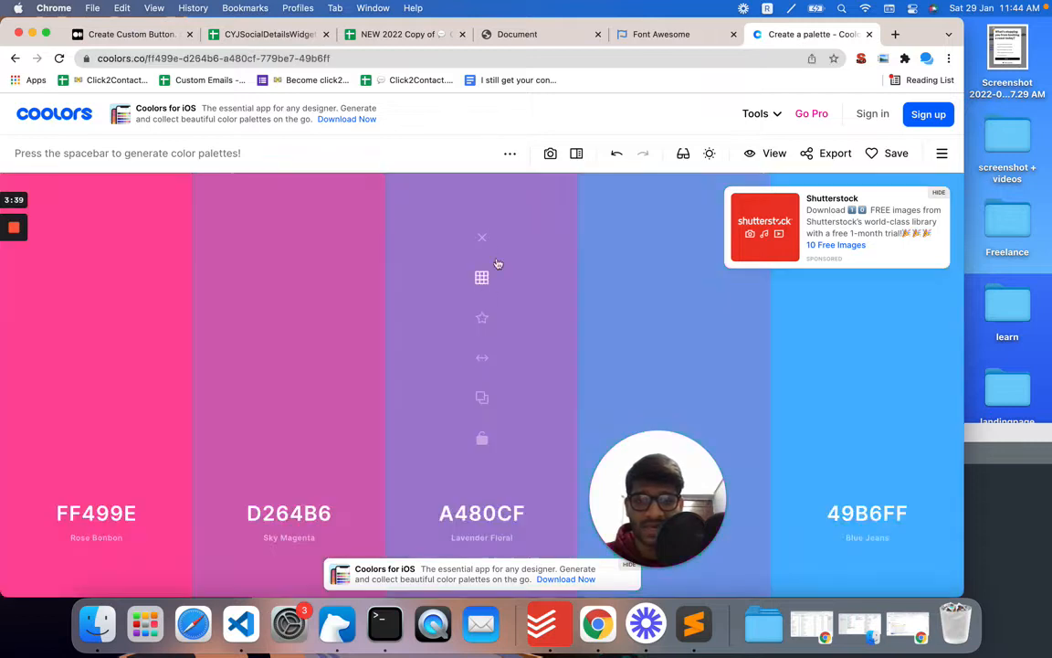
{"action": "key", "text": "space"}
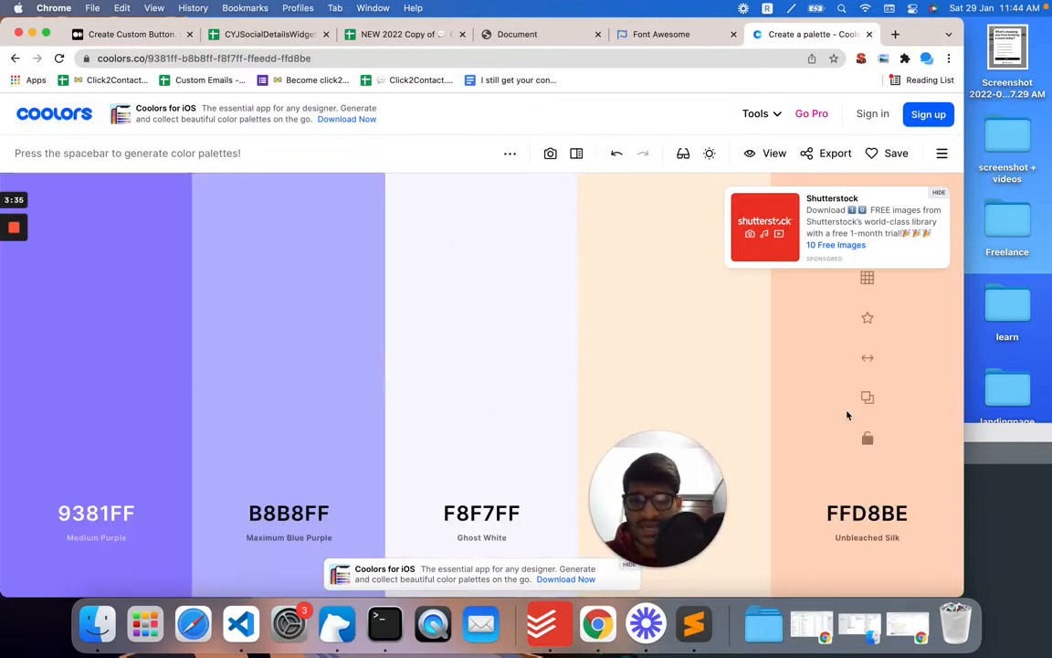
{"action": "left_click", "coordinate": [678, 397]}
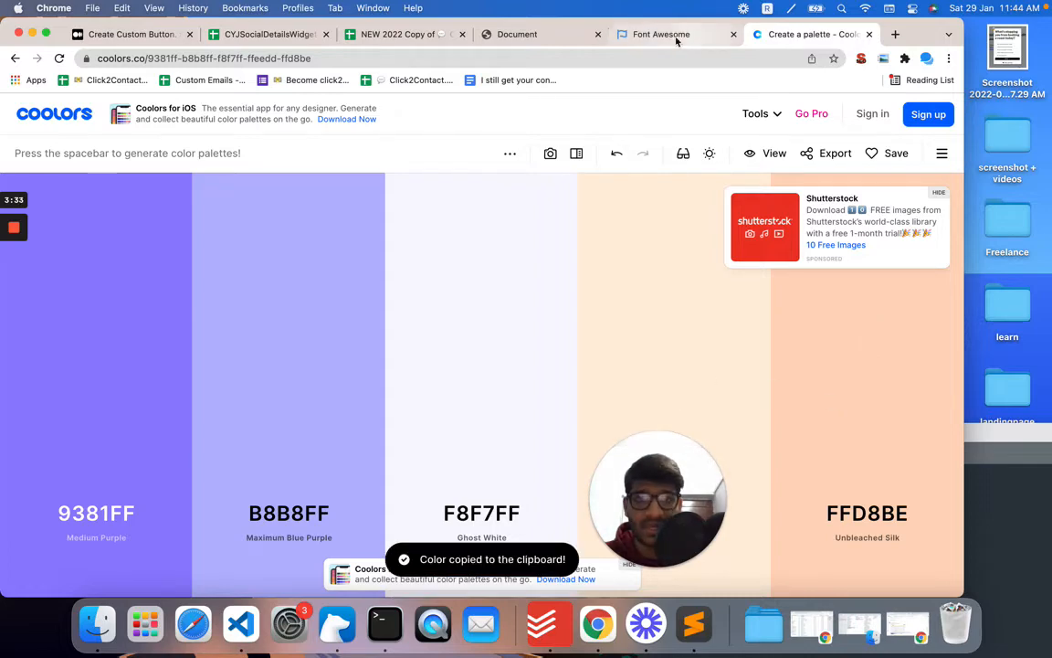
Step: Paste FFEEDD into cell B2 as the color code
{"action": "left_click", "coordinate": [639, 34]}
{"action": "left_click", "coordinate": [403, 34]}
{"action": "left_click", "coordinate": [224, 219]}
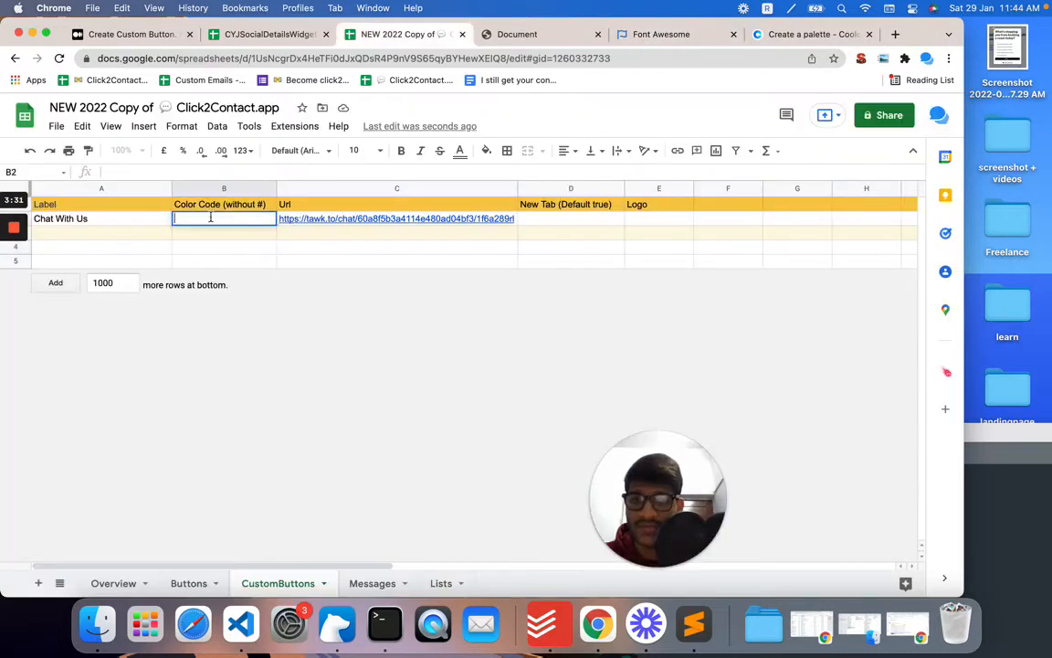
{"action": "key", "text": "super+v"}
{"action": "key", "text": "Down"}
{"action": "key", "text": "Down"}
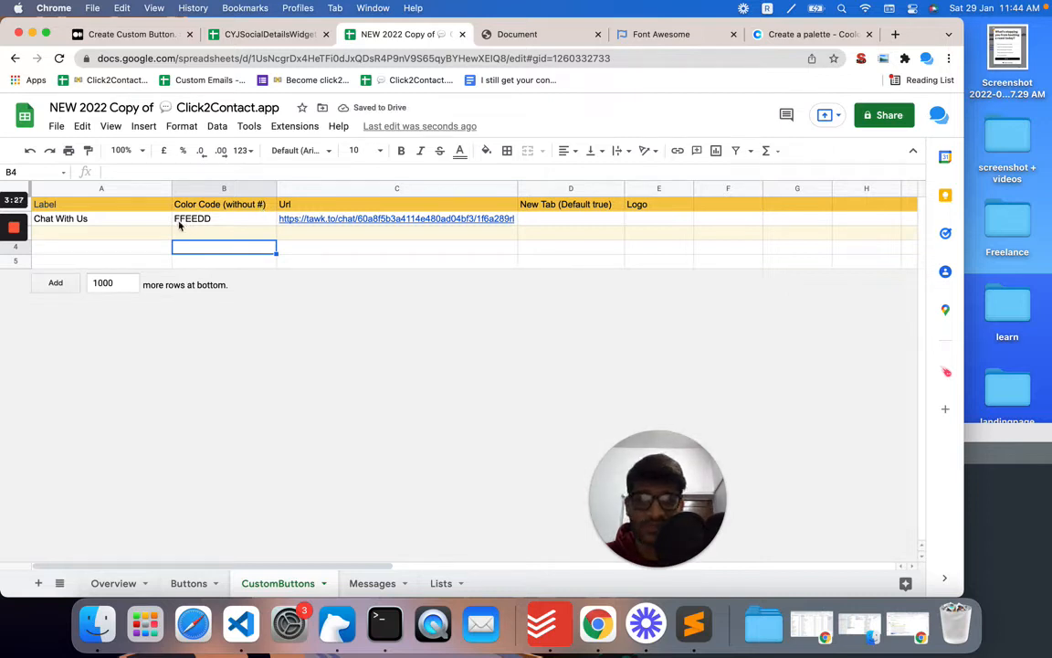
Step: Reload the test page and open the Contact Us widget to check the new button
{"action": "left_click", "coordinate": [630, 36]}
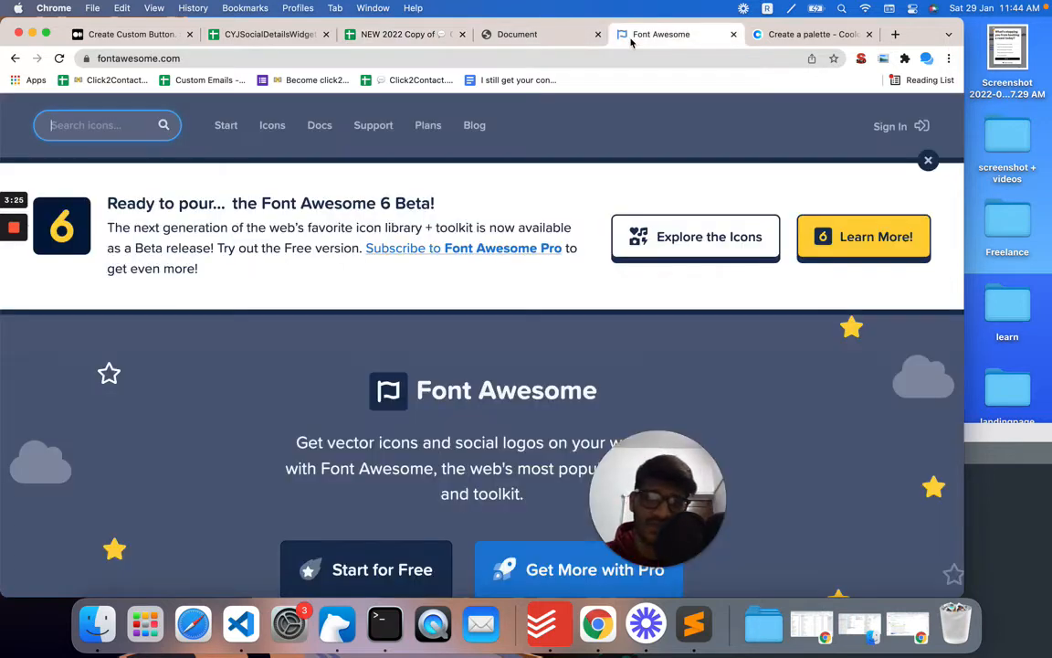
{"action": "left_click", "coordinate": [523, 36]}
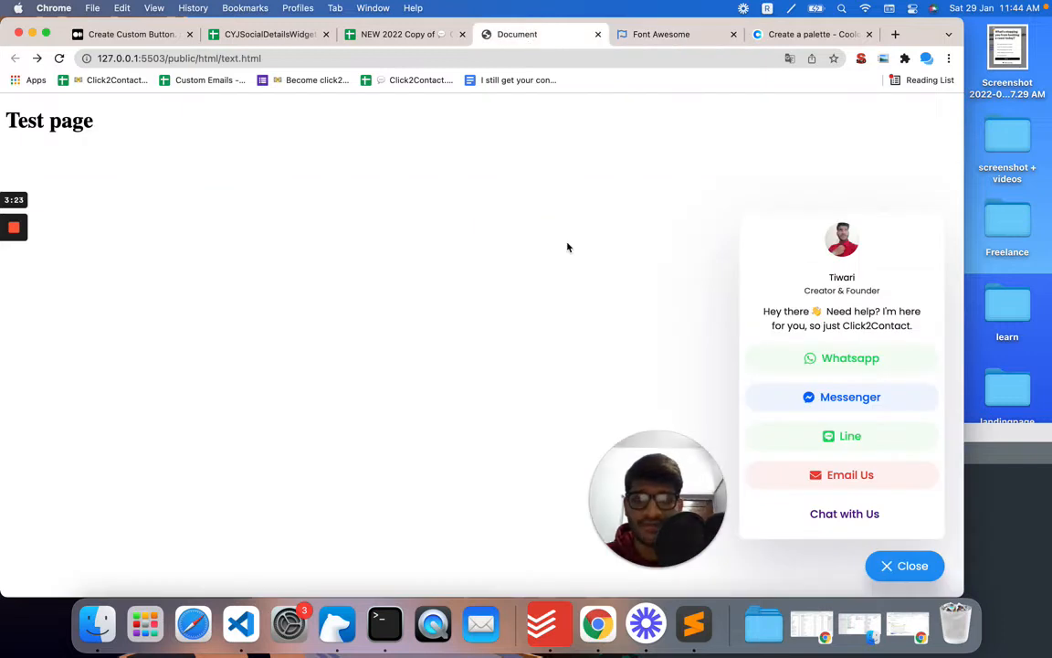
{"action": "key", "text": "super+r"}
{"action": "left_click", "coordinate": [829, 85]}
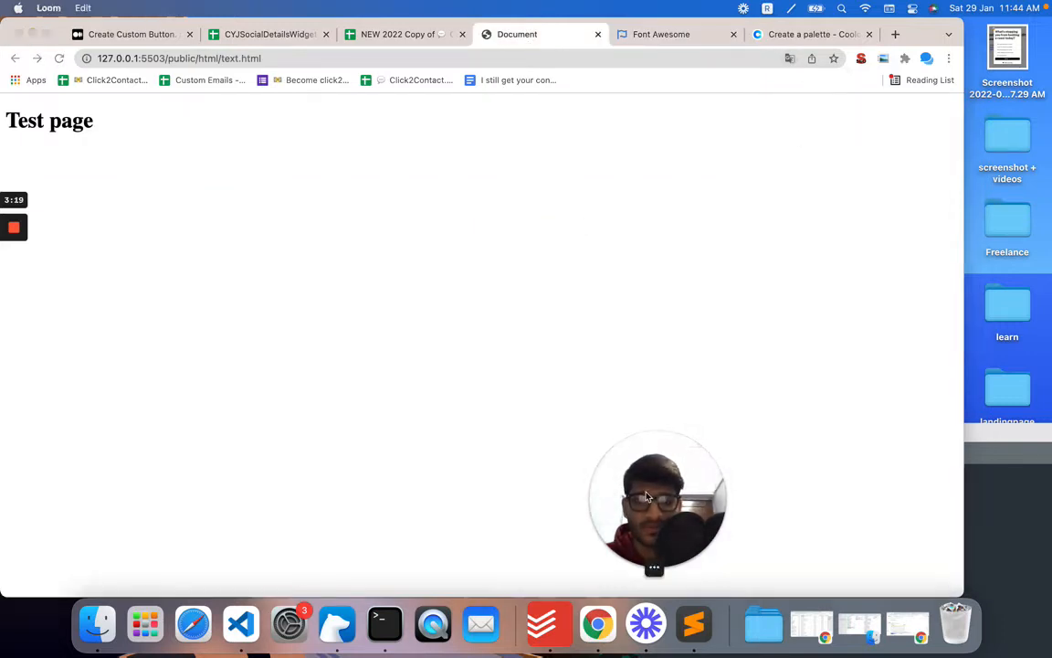
{"action": "left_click_drag", "start_coordinate": [656, 498], "coordinate": [181, 434]}
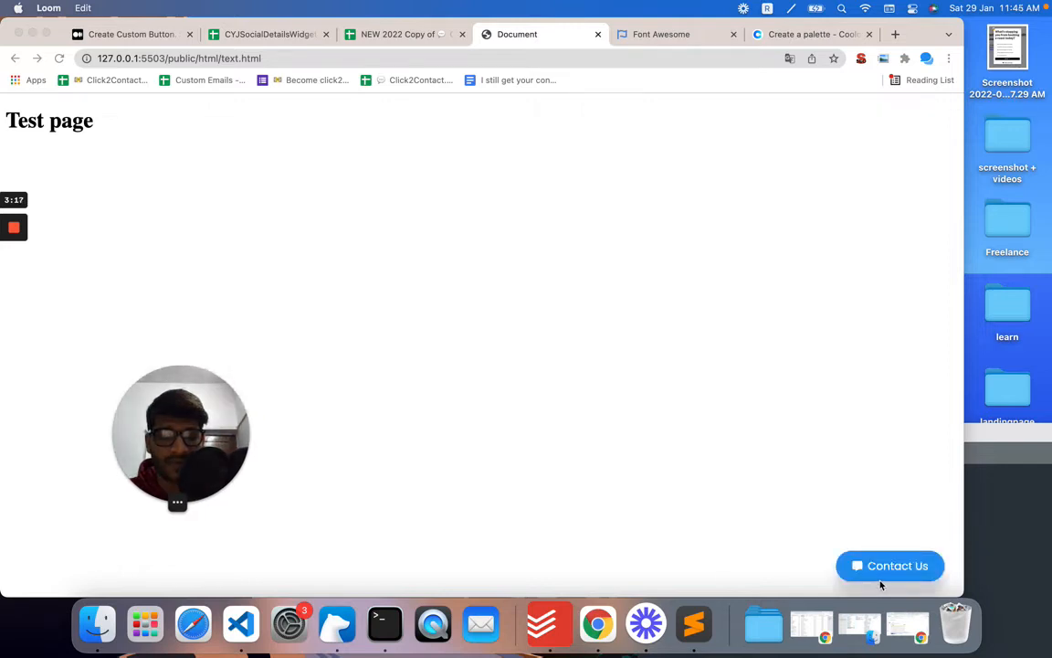
{"action": "left_click", "coordinate": [881, 575]}
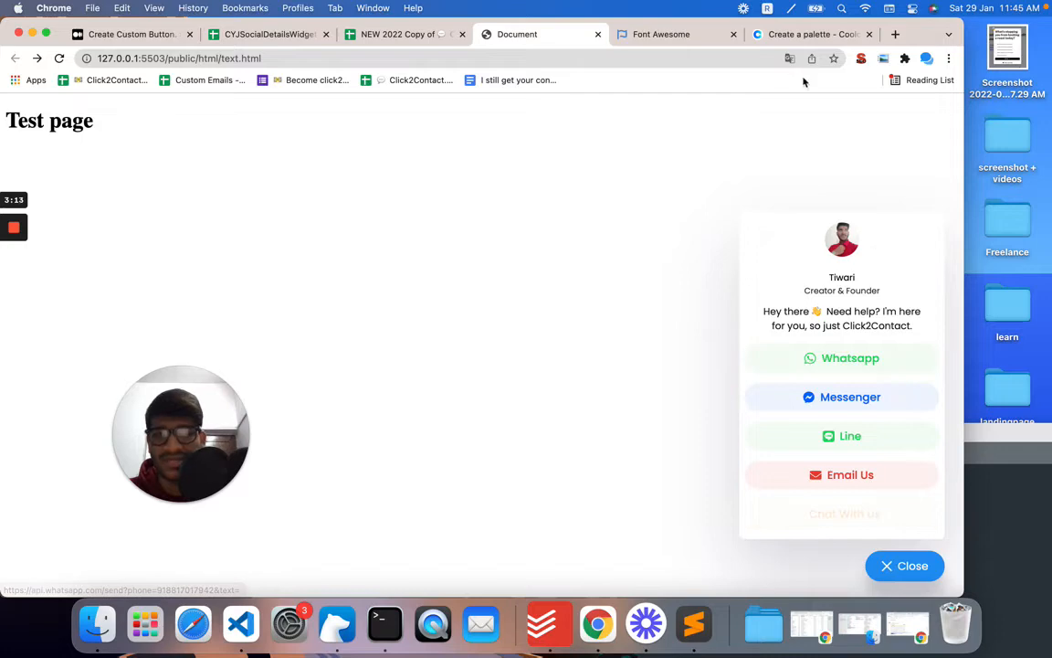
Step: Copy the 9381FF colour from the palette and set cell B2's color code to 9381FF
{"action": "left_click", "coordinate": [807, 39]}
{"action": "mouse_move", "coordinate": [94, 496]}
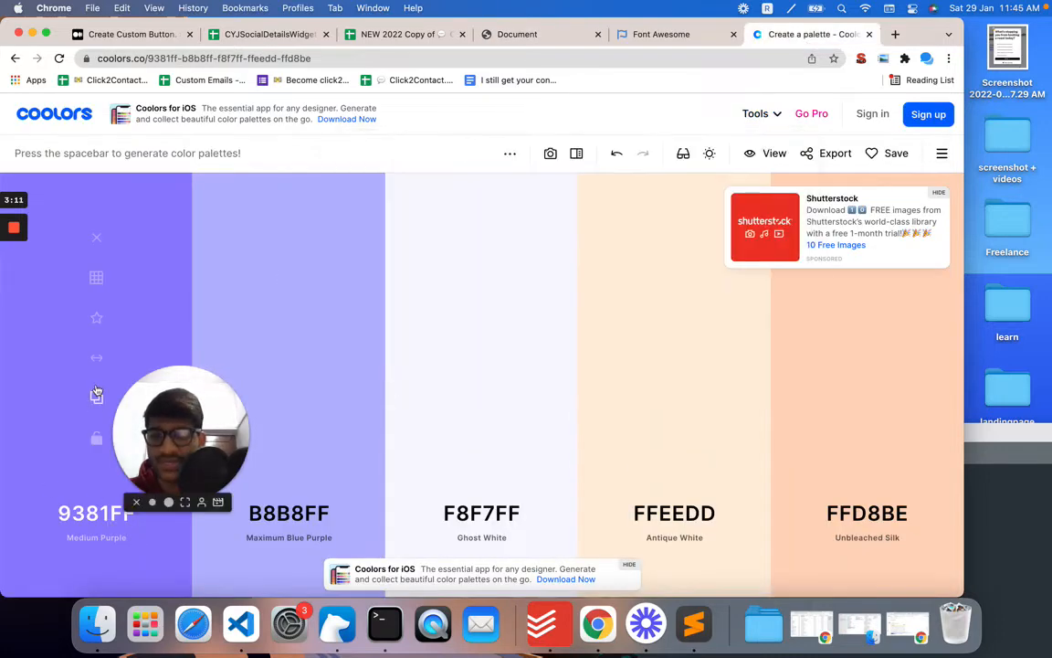
{"action": "left_click", "coordinate": [96, 398]}
{"action": "left_click", "coordinate": [402, 33]}
{"action": "left_click", "coordinate": [190, 219]}
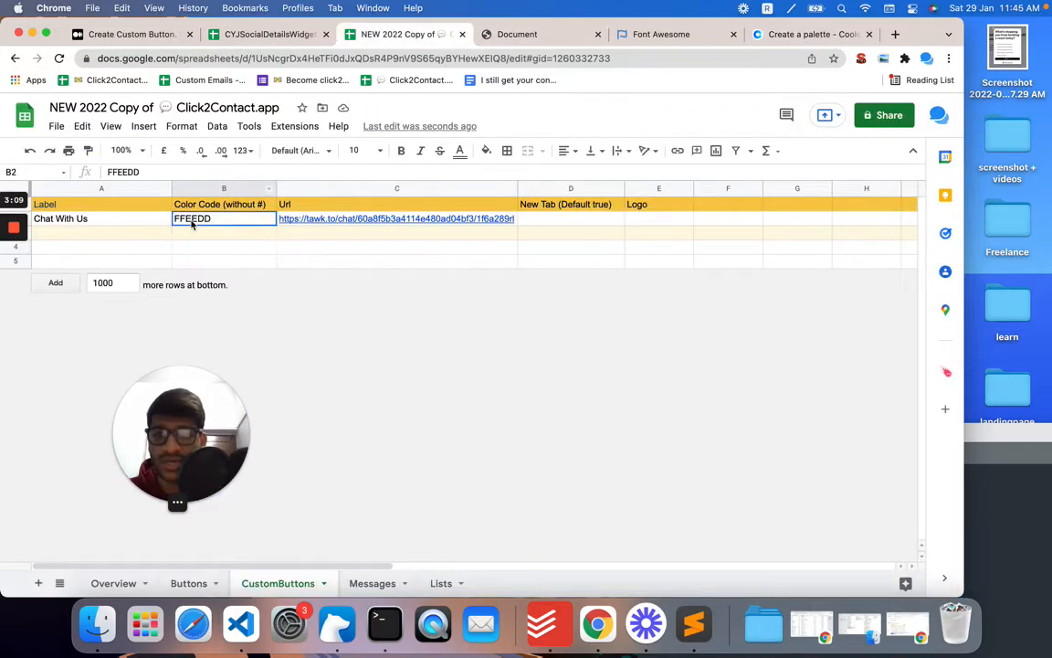
{"action": "double_click", "coordinate": [190, 219]}
{"action": "key", "text": "ctrl+v"}
{"action": "key", "text": "Return"}
Step: Reload the test page to pick up the updated sheet values
{"action": "left_click", "coordinate": [517, 34]}
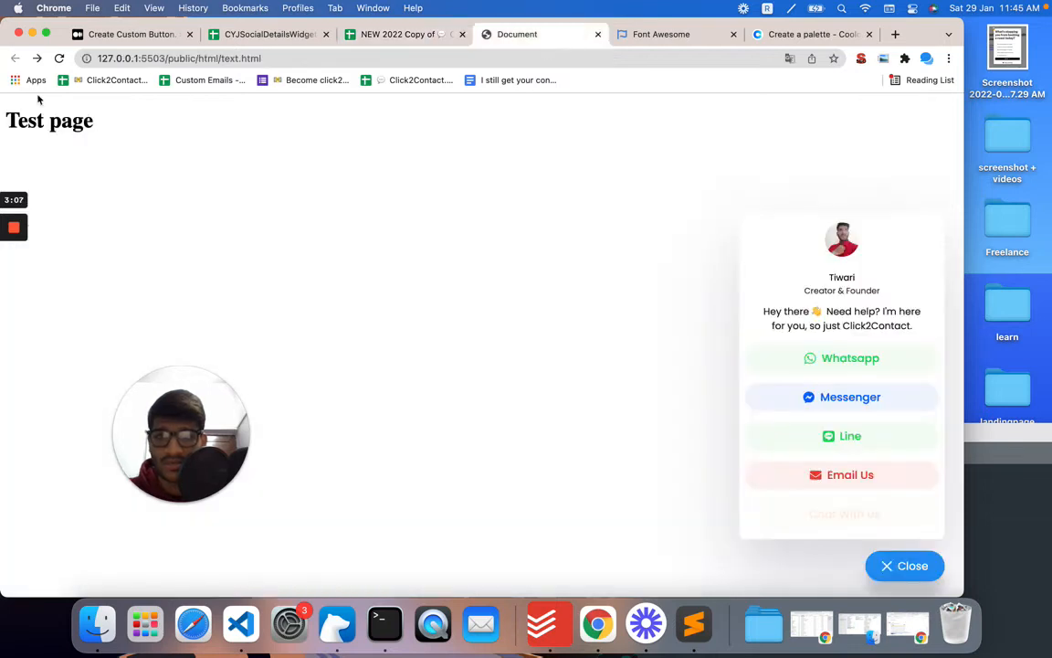
{"action": "left_click", "coordinate": [60, 58]}
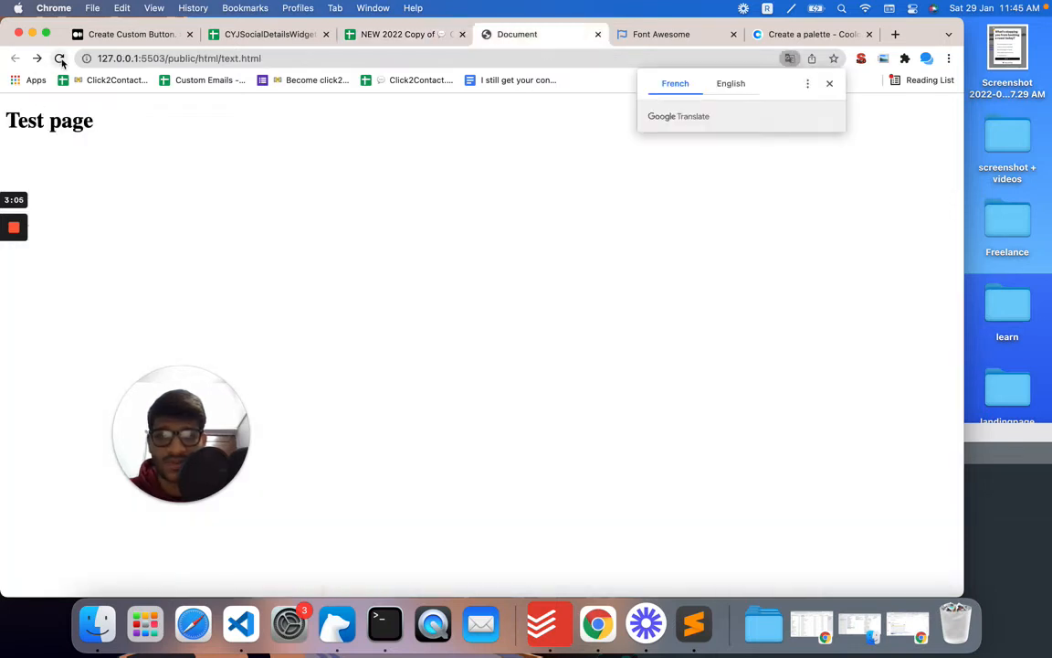
{"action": "left_click_drag", "start_coordinate": [190, 427], "coordinate": [129, 457]}
{"action": "left_click", "coordinate": [402, 35]}
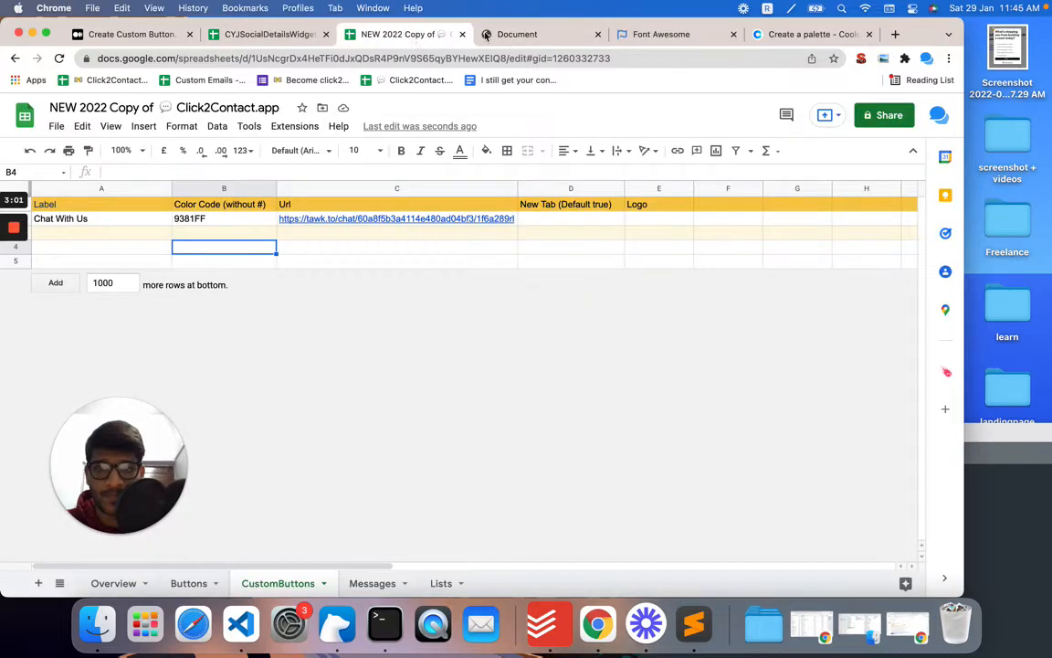
Step: Open the contact widget, try the Chat With Us button, and go back to the test page
{"action": "left_click", "coordinate": [512, 35]}
{"action": "left_click", "coordinate": [896, 568]}
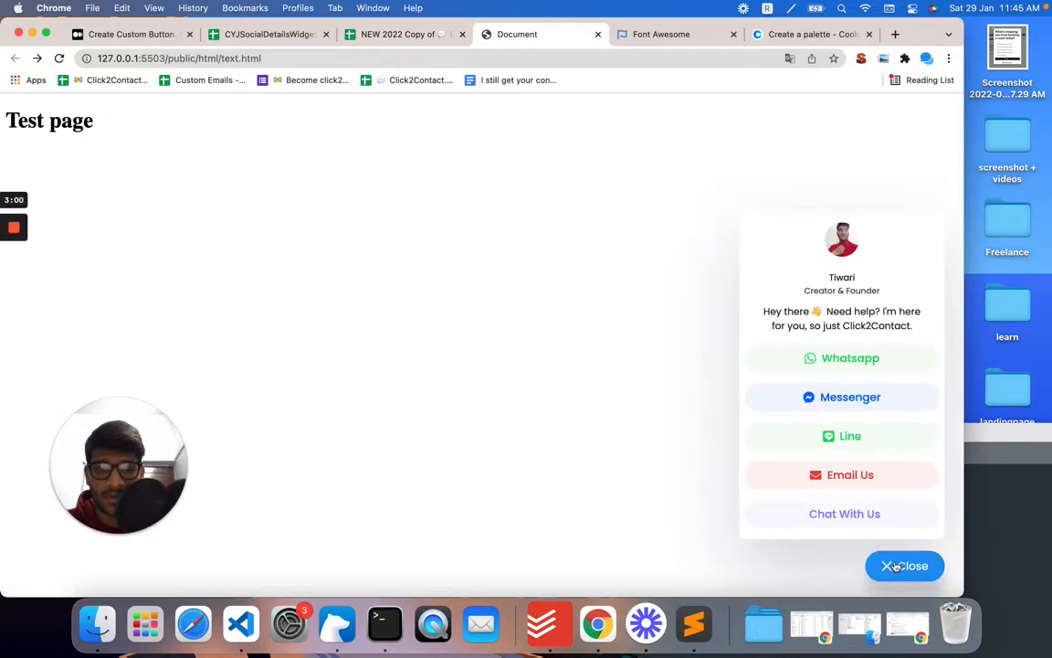
{"action": "left_click", "coordinate": [847, 521]}
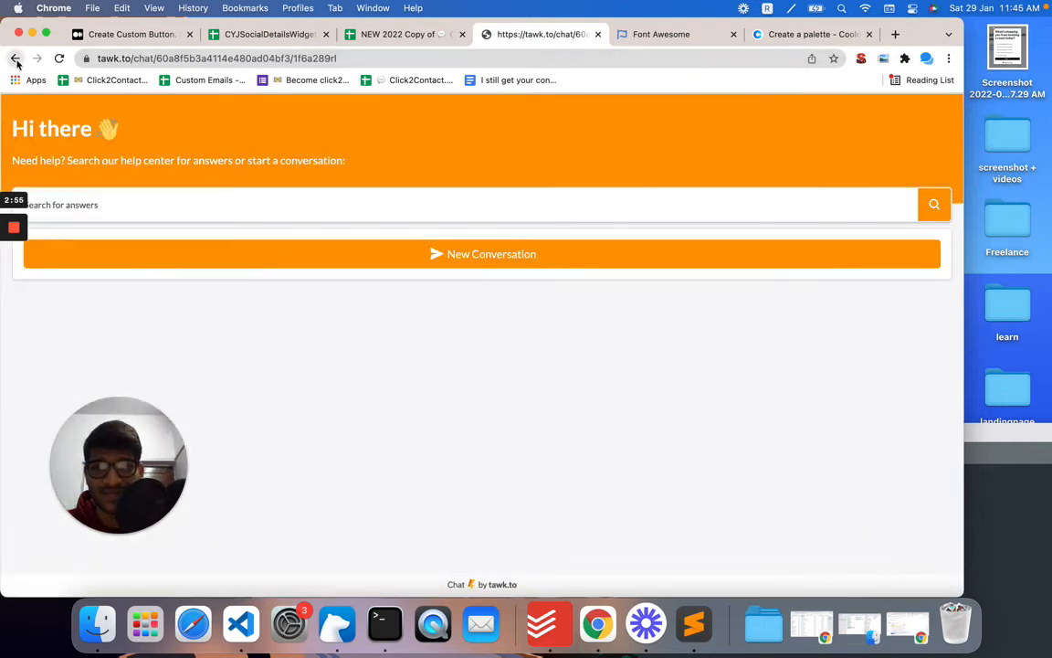
{"action": "left_click", "coordinate": [16, 59]}
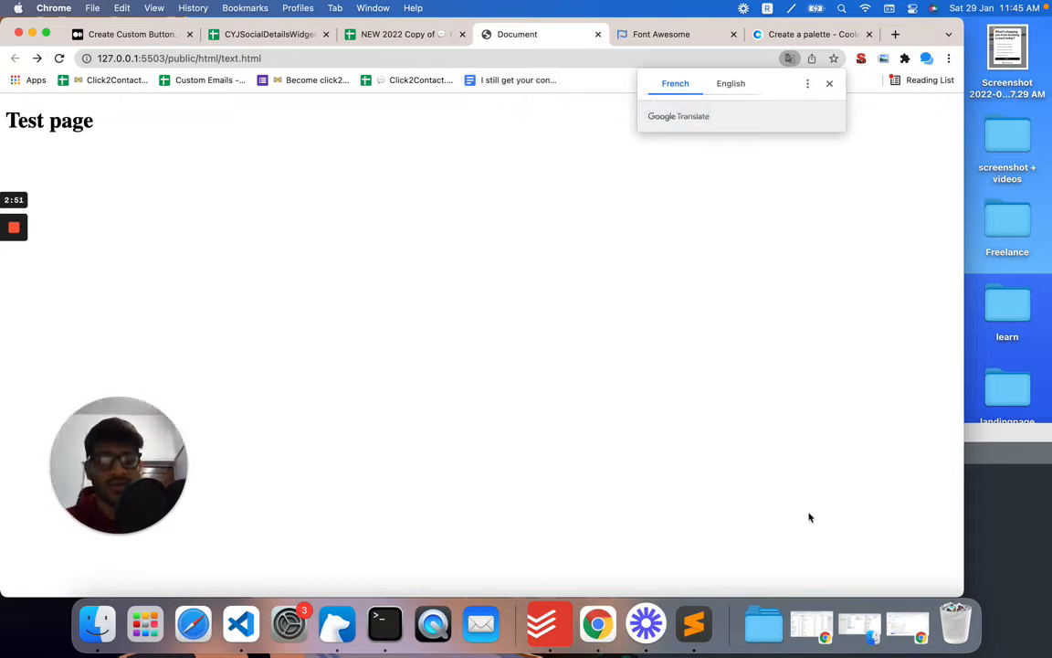
Step: Open the contact widget on the test page to view the Chat With Us button
{"action": "left_click", "coordinate": [879, 571]}
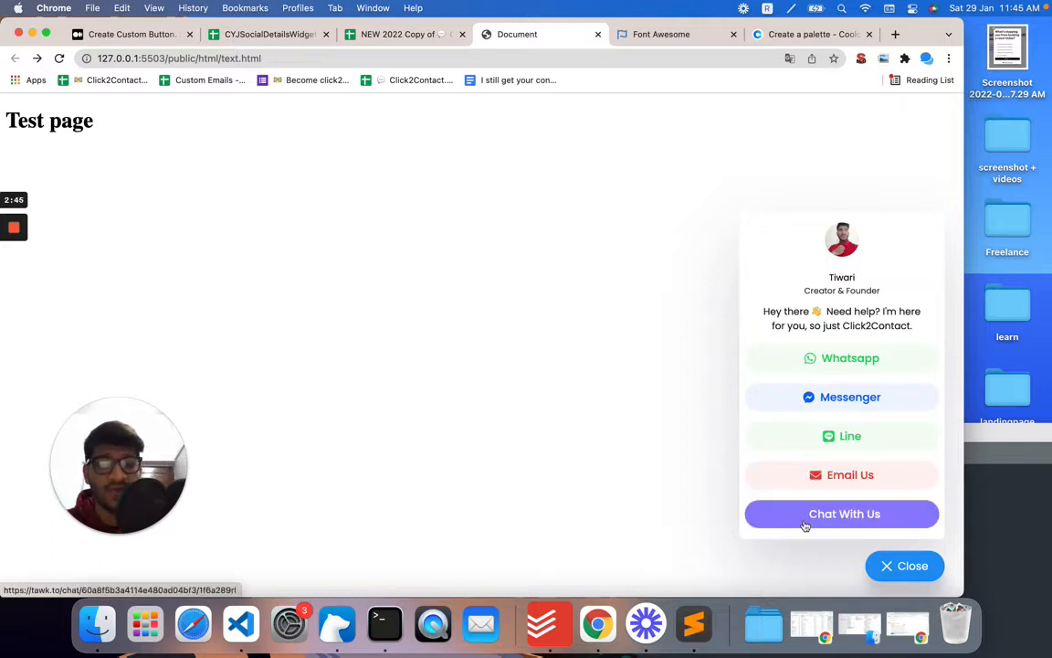
{"action": "left_click", "coordinate": [650, 33]}
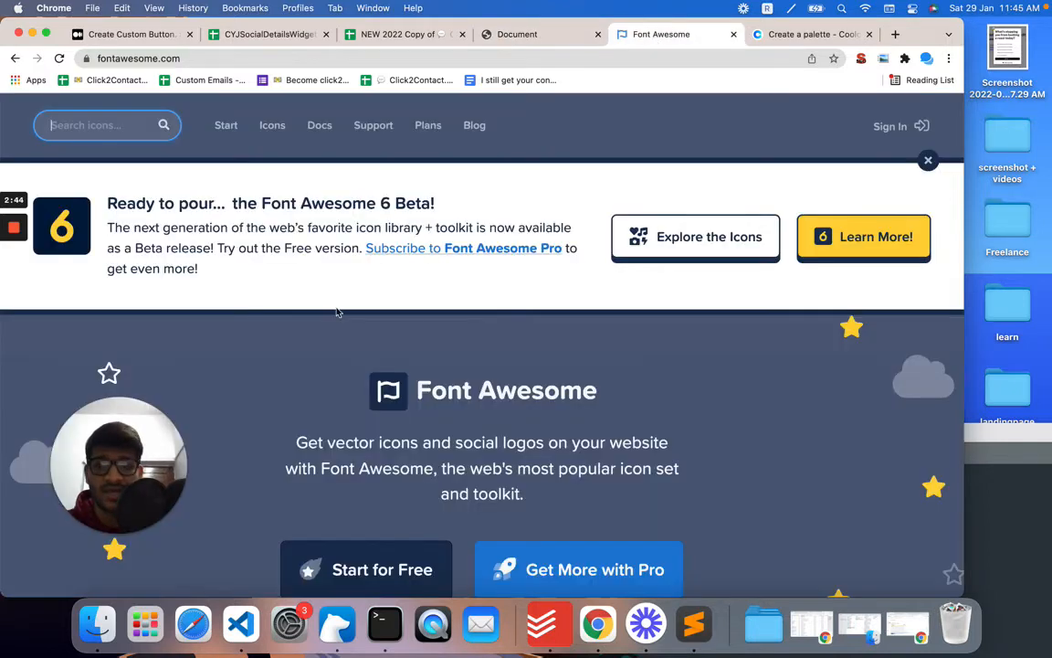
Step: Search Font Awesome for chat icons and open the solid comments icon to select its f086 code
{"action": "left_click", "coordinate": [95, 128]}
{"action": "type", "text": "chat"}
{"action": "key", "text": "Return"}
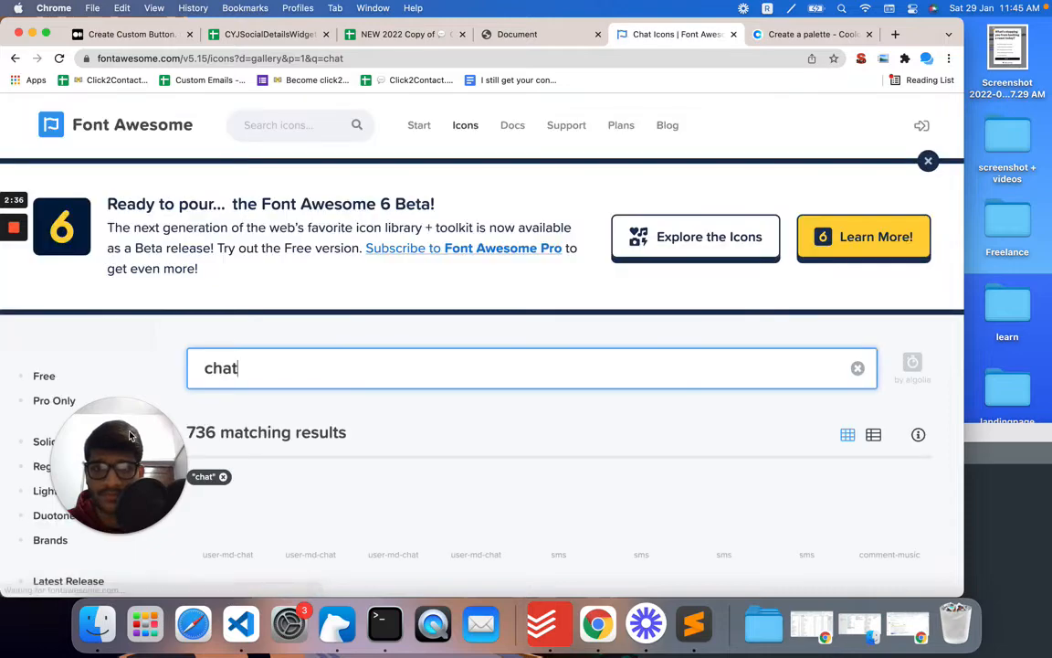
{"action": "left_click_drag", "start_coordinate": [130, 437], "coordinate": [577, 168]}
{"action": "scroll", "coordinate": [331, 484], "scroll_direction": "down", "scroll_amount": 3}
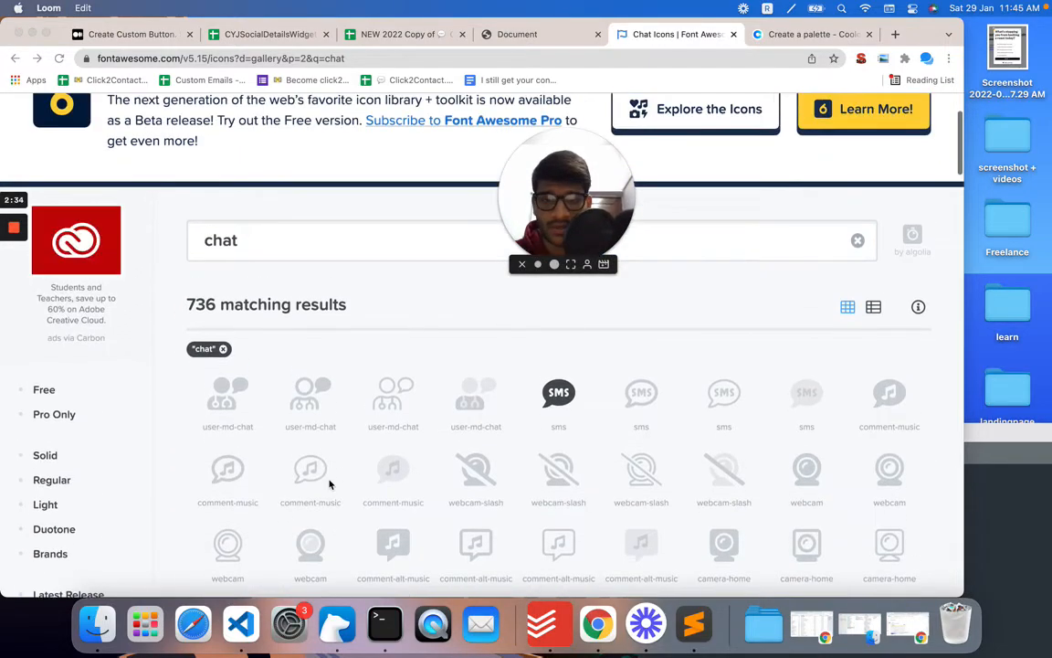
{"action": "scroll", "coordinate": [331, 484], "scroll_direction": "down", "scroll_amount": 5}
{"action": "scroll", "coordinate": [331, 484], "scroll_direction": "down", "scroll_amount": 2}
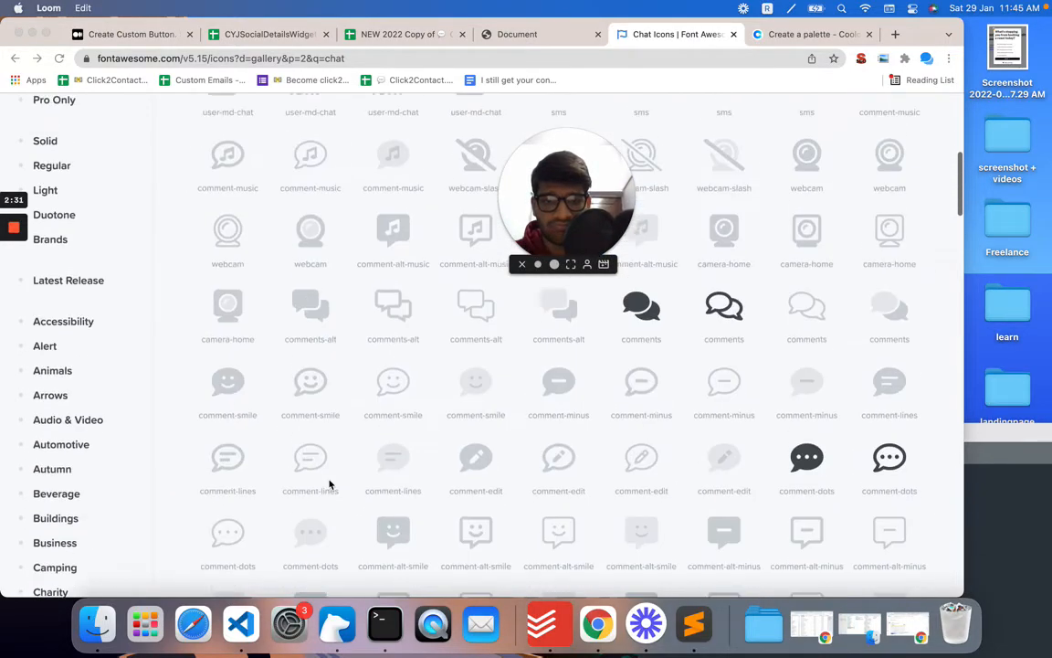
{"action": "scroll", "coordinate": [331, 485], "scroll_direction": "up", "scroll_amount": 3}
{"action": "scroll", "coordinate": [331, 485], "scroll_direction": "down", "scroll_amount": 1}
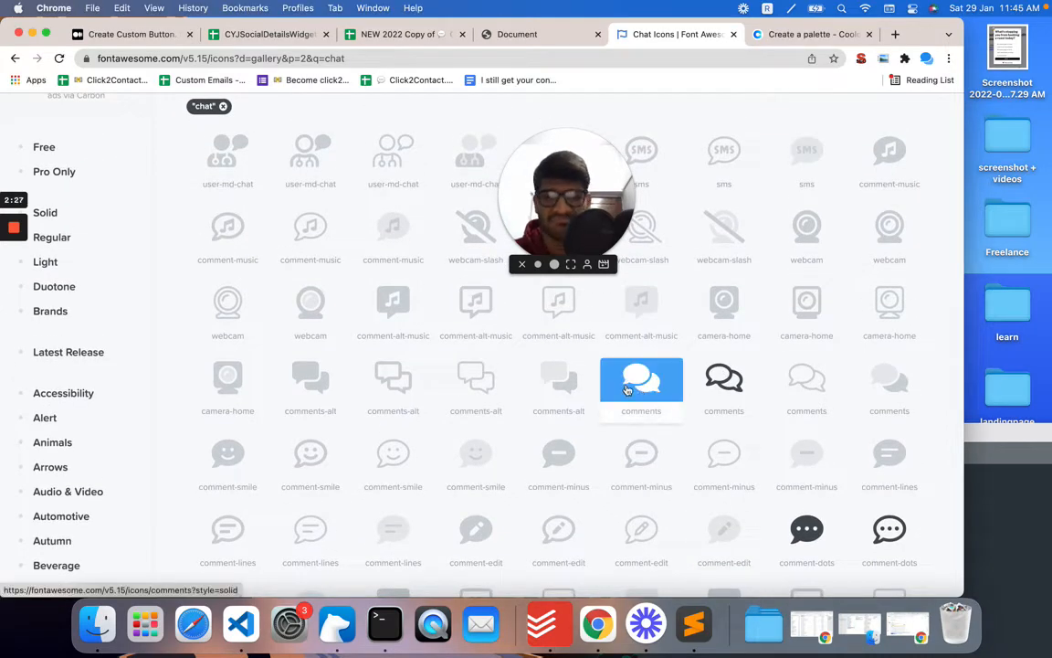
{"action": "left_click", "coordinate": [626, 390]}
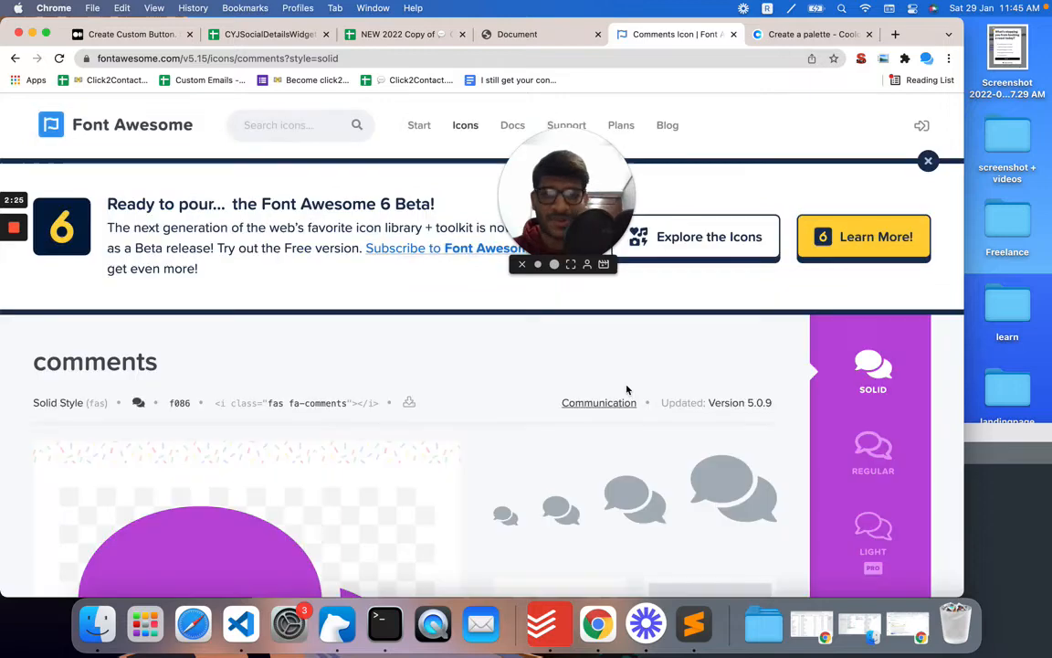
{"action": "left_click", "coordinate": [180, 409]}
Step: Set the Logo cell E2 for the Chat With Us row to f086 in the CustomButtons sheet
{"action": "left_click", "coordinate": [498, 37]}
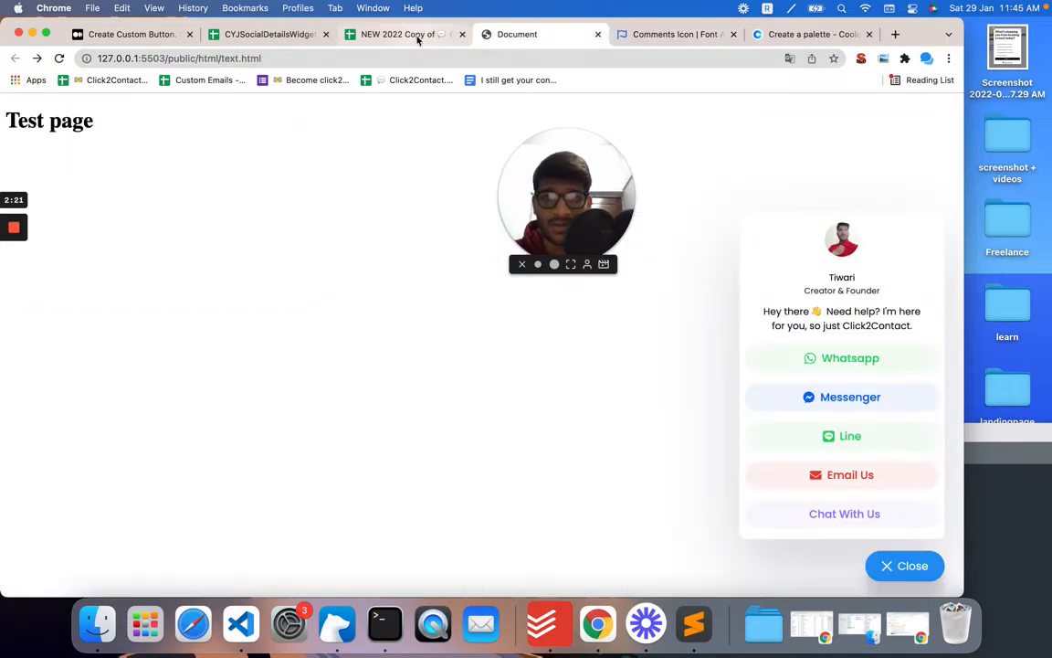
{"action": "left_click", "coordinate": [417, 37]}
{"action": "left_click_drag", "start_coordinate": [575, 177], "coordinate": [198, 323]}
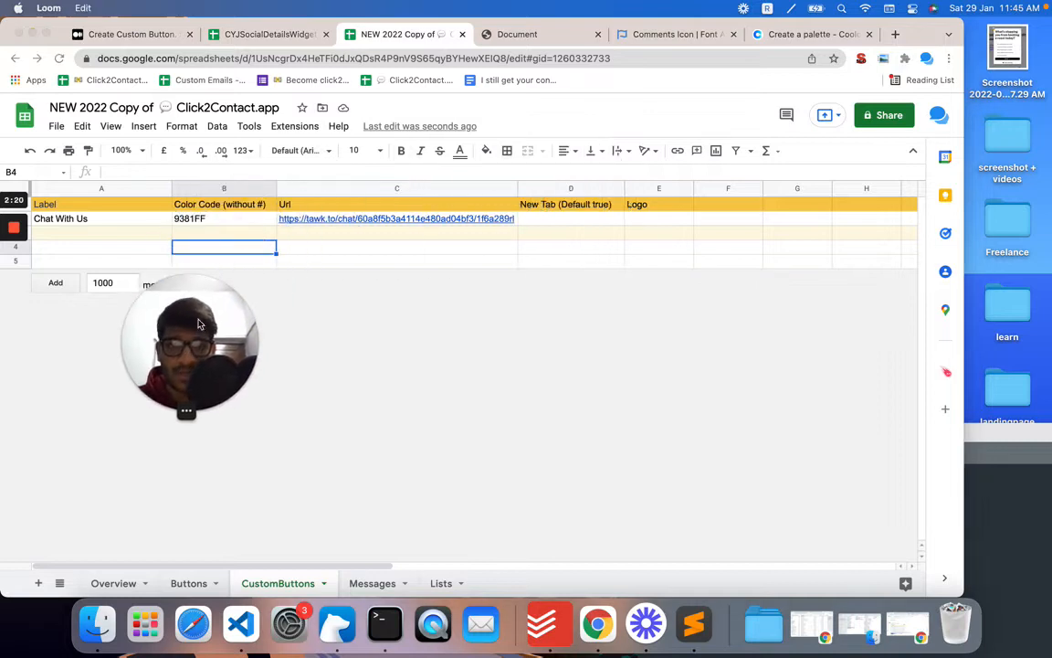
{"action": "left_click", "coordinate": [654, 225]}
{"action": "left_click", "coordinate": [654, 225]}
{"action": "type", "text": "f086"}
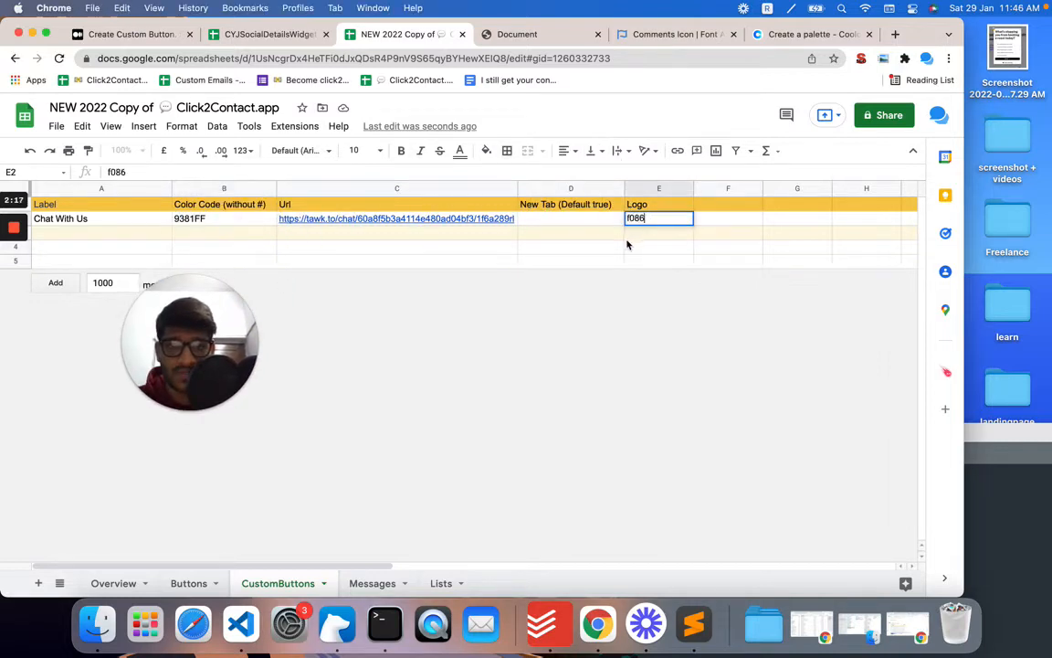
{"action": "key", "text": "Return"}
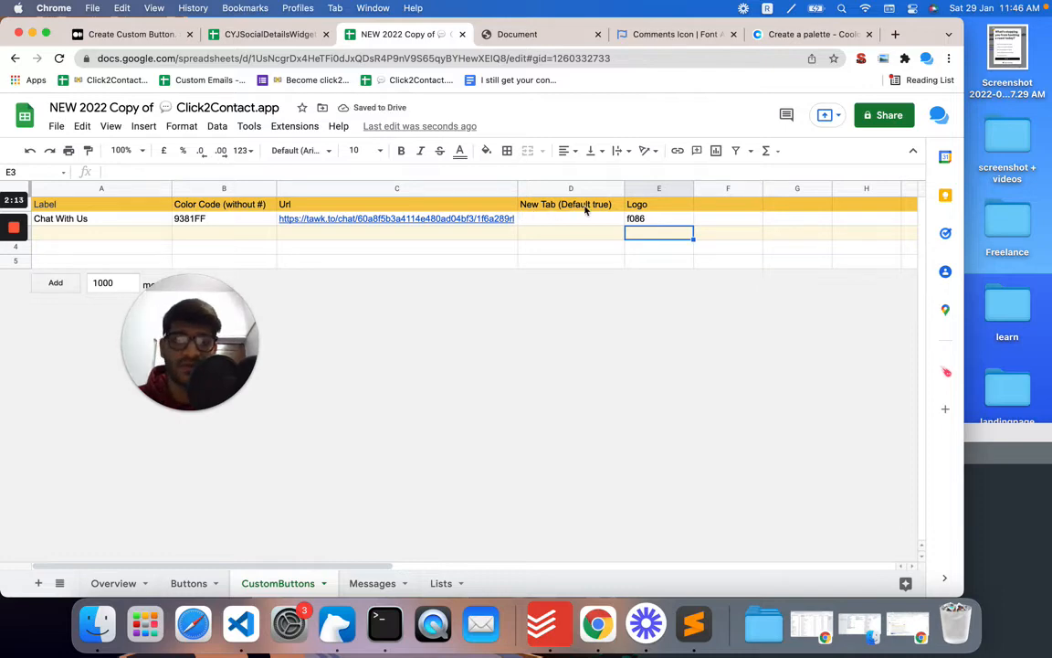
Step: Reload the test page, try the Chat With Us button, and go back to the test page
{"action": "left_click", "coordinate": [640, 34]}
{"action": "left_click", "coordinate": [539, 43]}
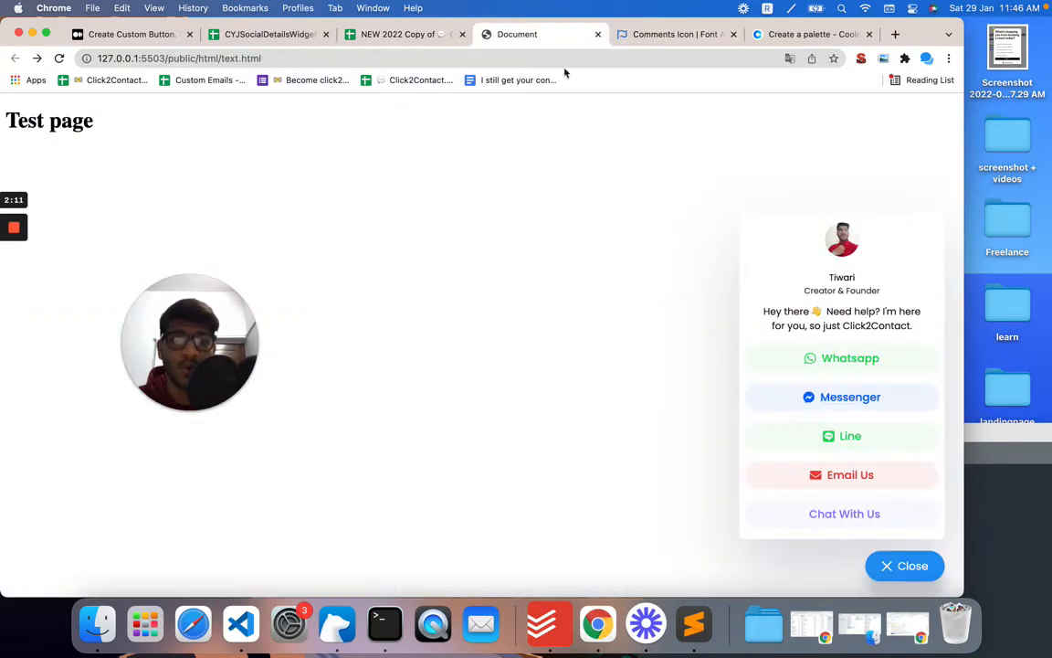
{"action": "left_click", "coordinate": [794, 517]}
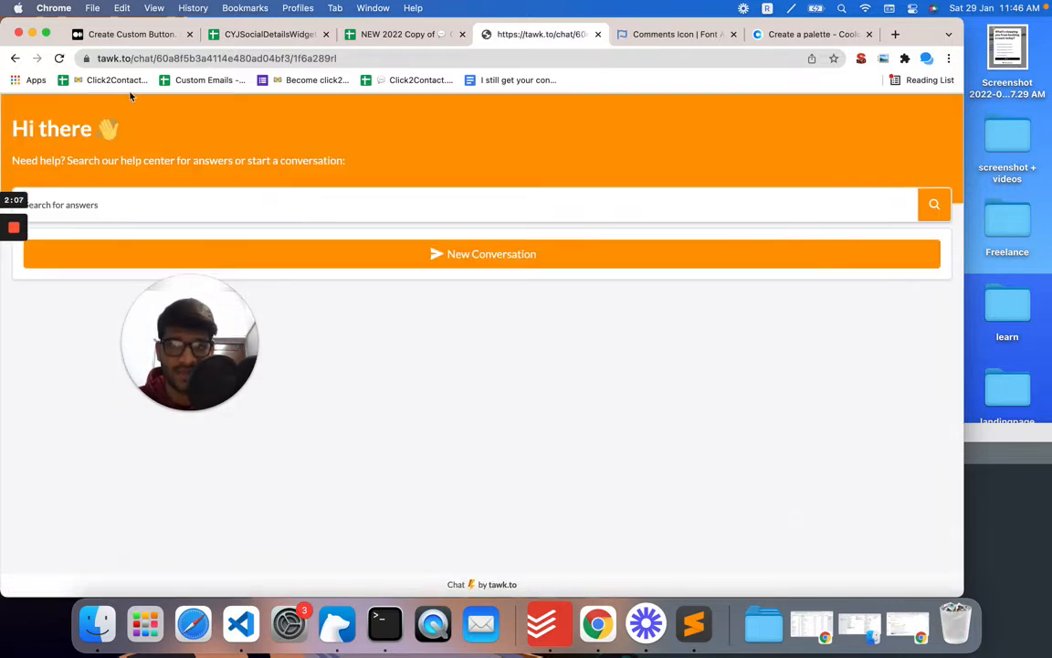
{"action": "left_click", "coordinate": [15, 58]}
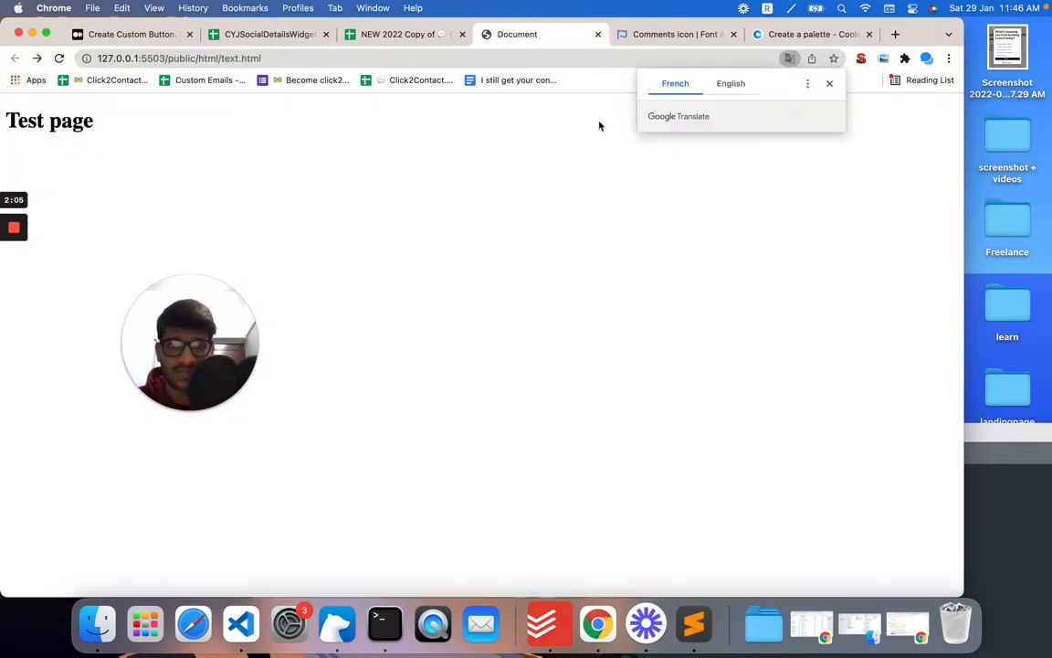
Step: Reopen the contact widget on the test page to check the Chat With Us button's icon
{"action": "left_click_drag", "start_coordinate": [219, 329], "coordinate": [167, 427]}
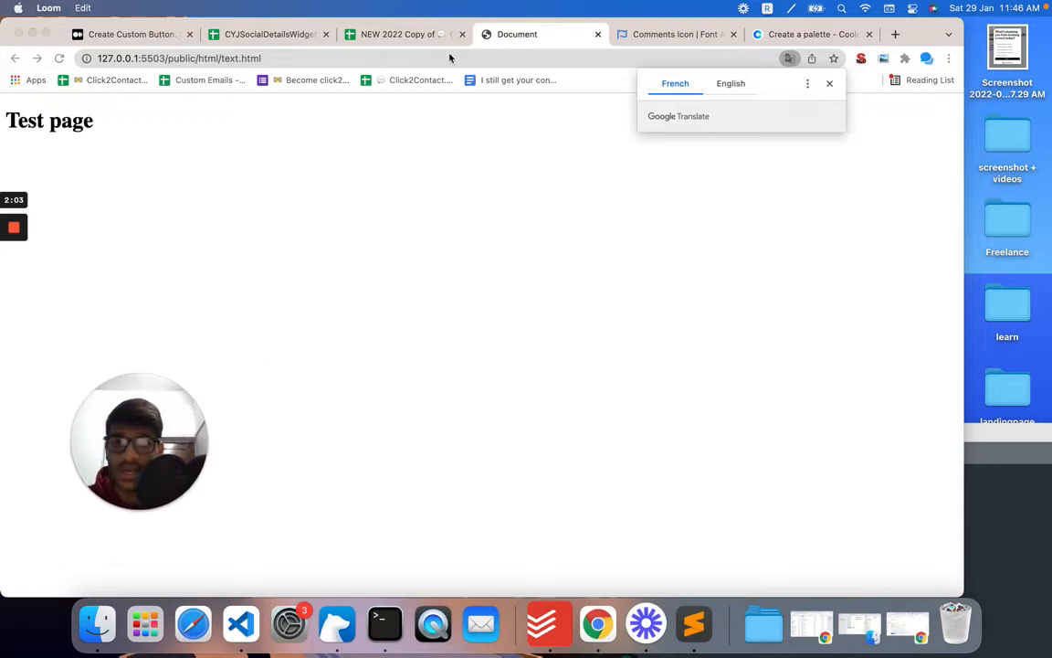
{"action": "left_click", "coordinate": [398, 34]}
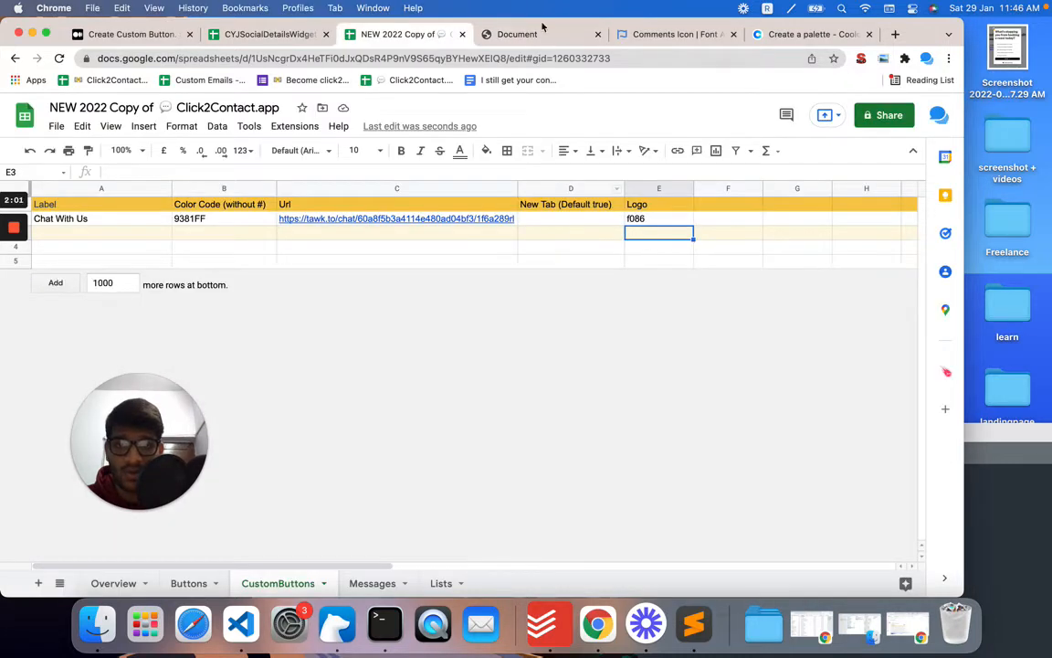
{"action": "left_click", "coordinate": [545, 33]}
{"action": "left_click", "coordinate": [875, 562]}
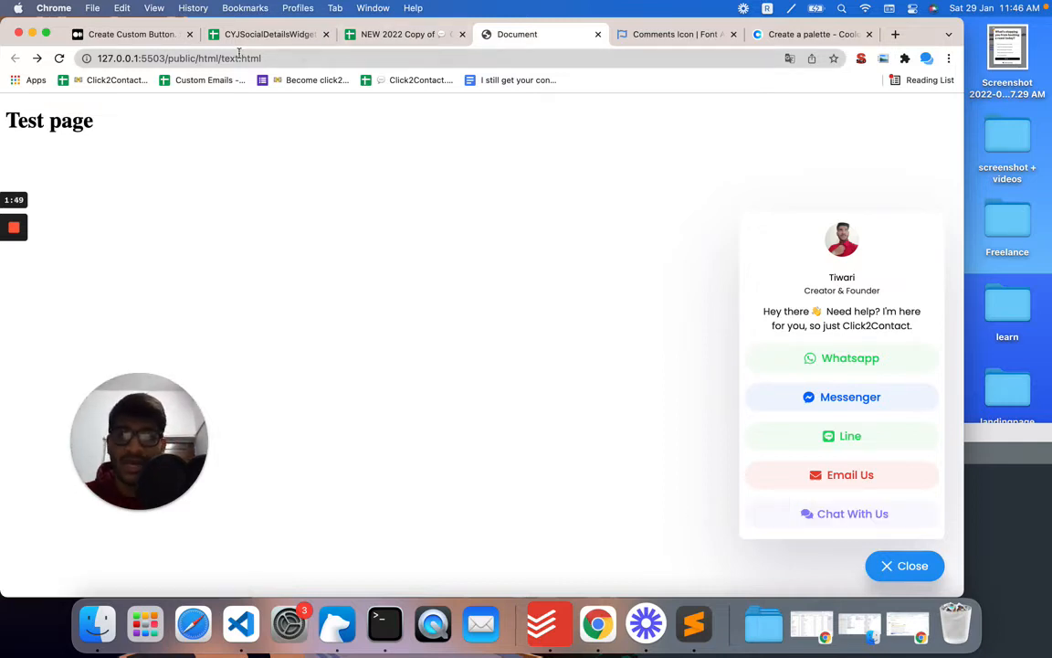
Step: Read the Create Custom Button article's sections on making email and SMS buttons
{"action": "left_click", "coordinate": [153, 34]}
{"action": "scroll", "coordinate": [328, 369], "scroll_direction": "down", "scroll_amount": 15}
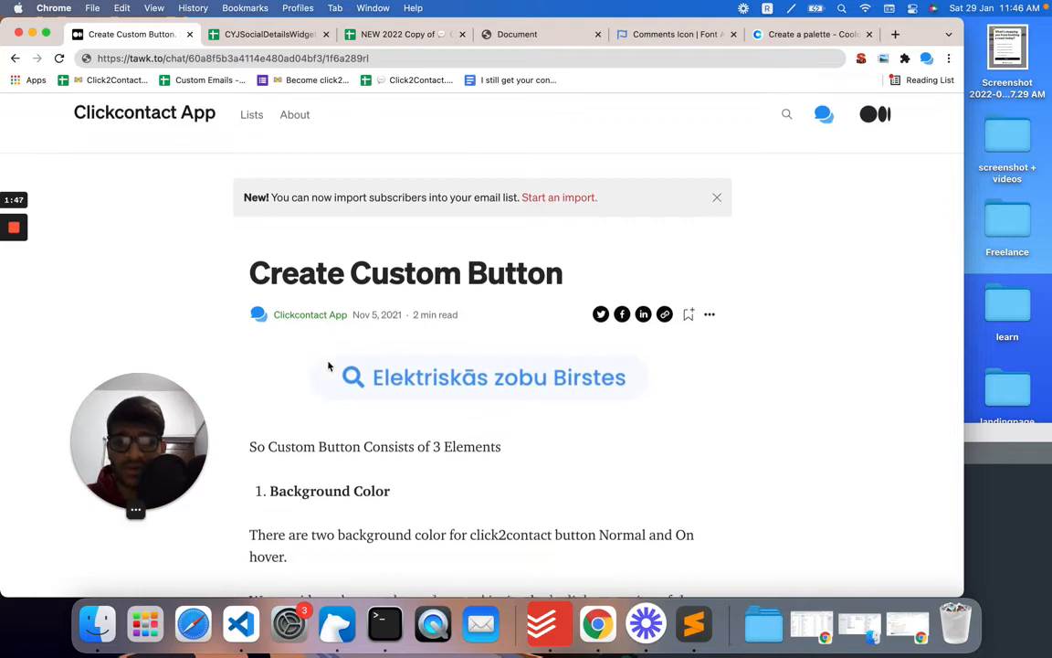
{"action": "left_click", "coordinate": [501, 33]}
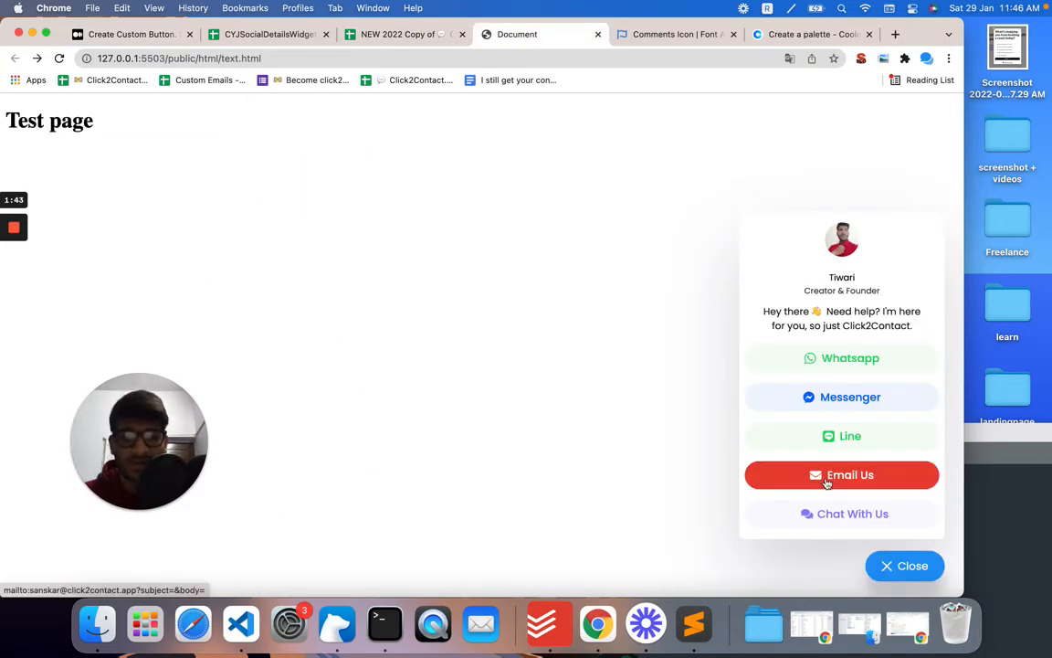
{"action": "left_click", "coordinate": [128, 34]}
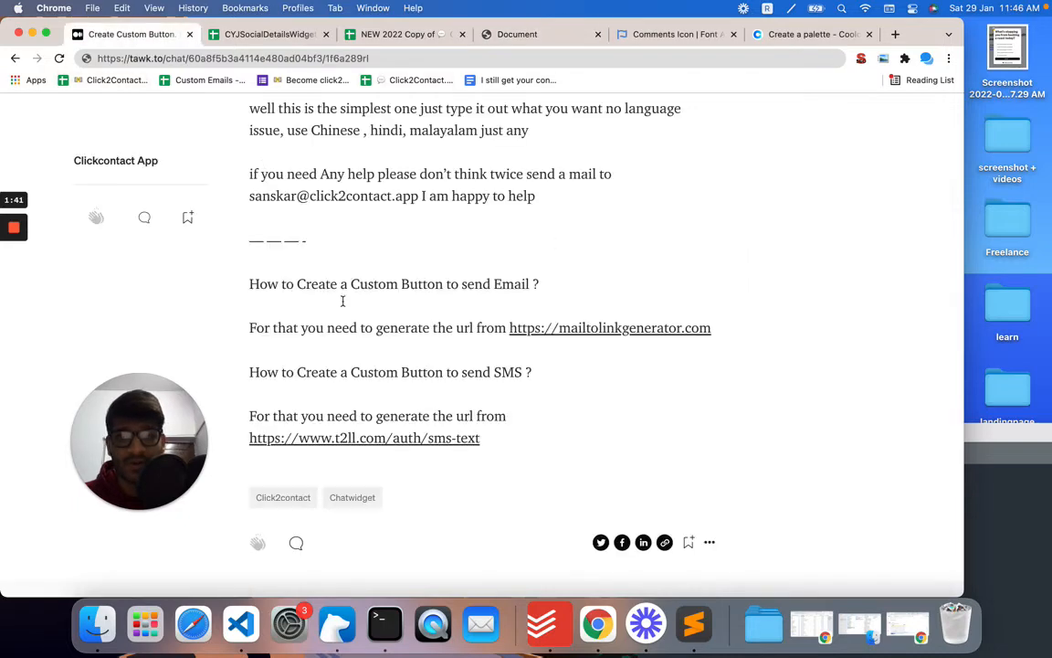
{"action": "scroll", "coordinate": [355, 332], "scroll_direction": "up", "scroll_amount": 5}
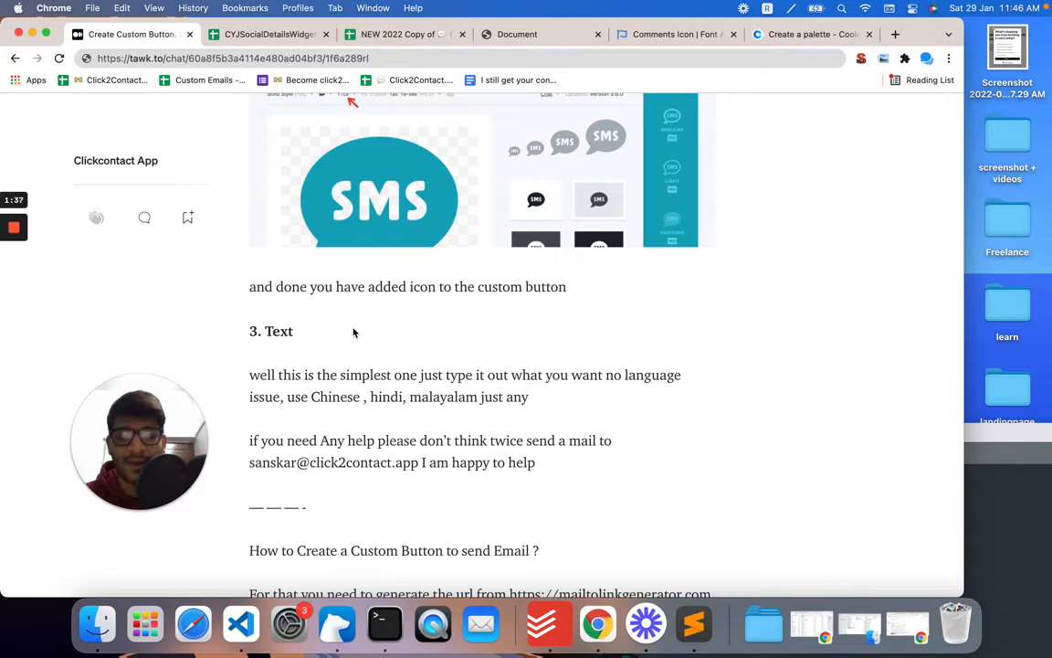
{"action": "scroll", "coordinate": [354, 333], "scroll_direction": "down", "scroll_amount": 1}
{"action": "scroll", "coordinate": [355, 332], "scroll_direction": "down", "scroll_amount": 8}
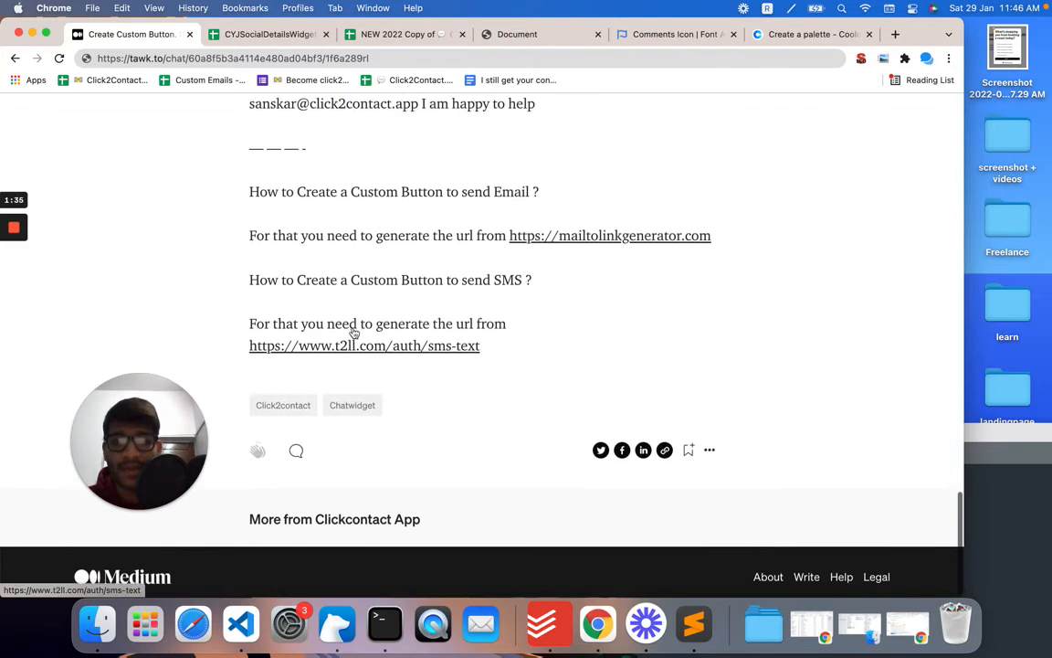
Step: Open mailtolinkgenerator.com, generate a mailto link for the support e-mail address, and copy the link
{"action": "left_click", "coordinate": [605, 245]}
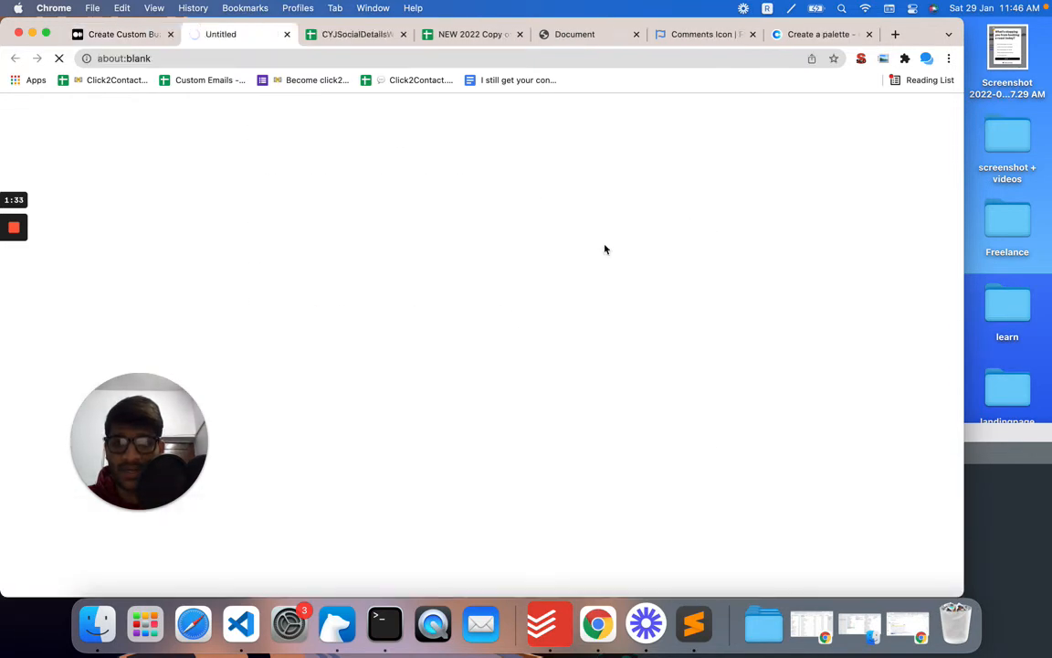
{"action": "left_click", "coordinate": [125, 454]}
{"action": "left_click_drag", "start_coordinate": [124, 454], "coordinate": [82, 451]}
{"action": "left_click", "coordinate": [331, 259]}
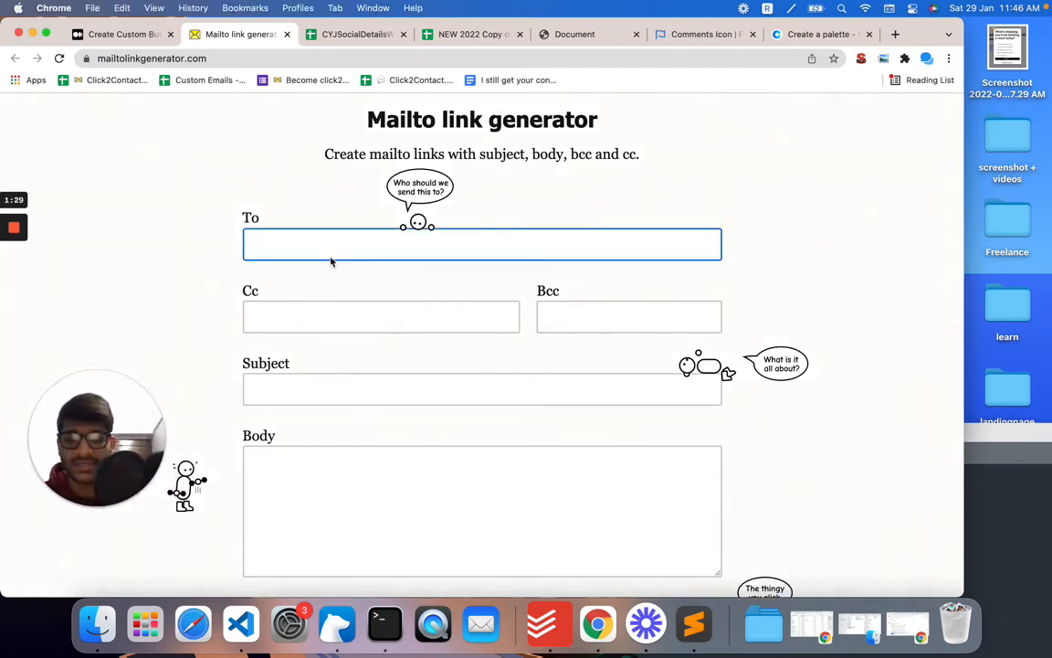
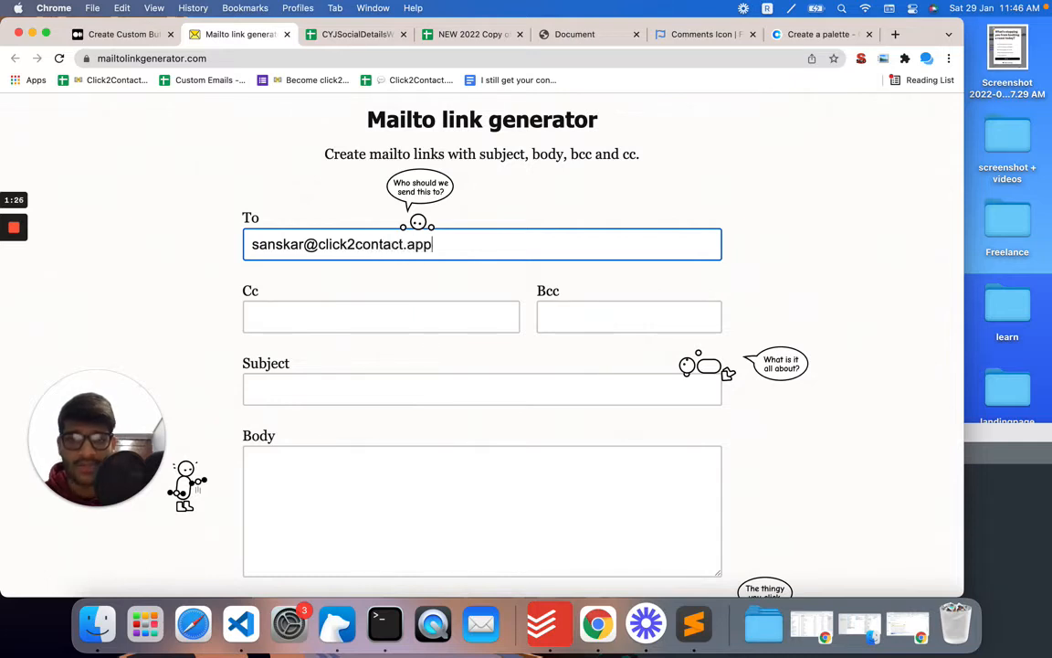
{"action": "left_click", "coordinate": [390, 277]}
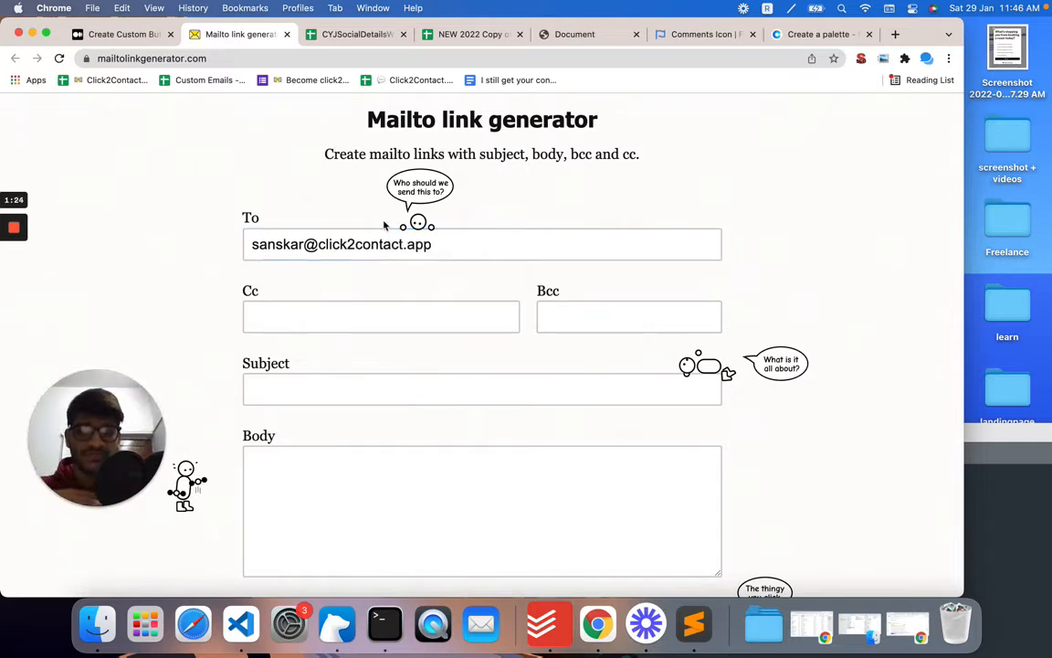
{"action": "scroll", "coordinate": [320, 347], "scroll_direction": "down", "scroll_amount": 7}
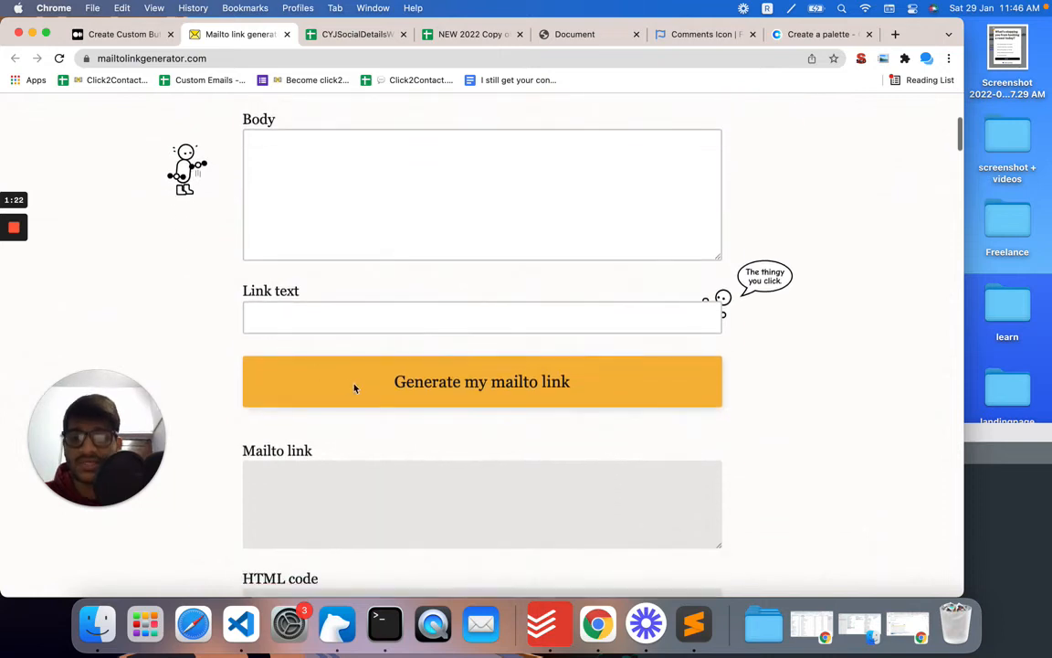
{"action": "left_click", "coordinate": [355, 388]}
{"action": "scroll", "coordinate": [411, 411], "scroll_direction": "down", "scroll_amount": 1}
{"action": "left_click", "coordinate": [513, 427]}
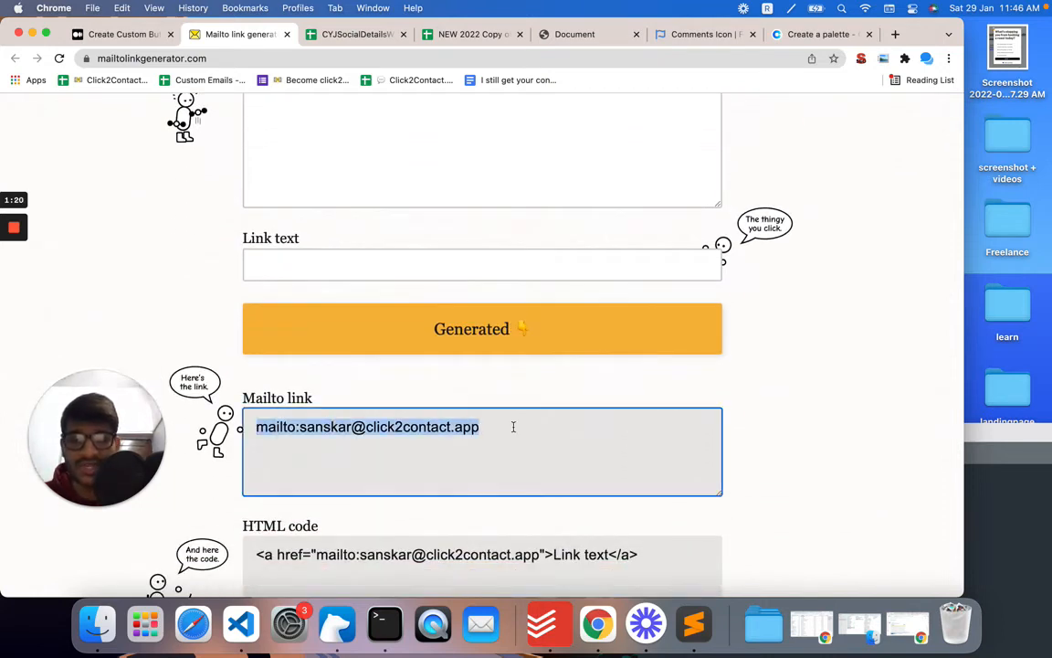
{"action": "key", "text": "super+c"}
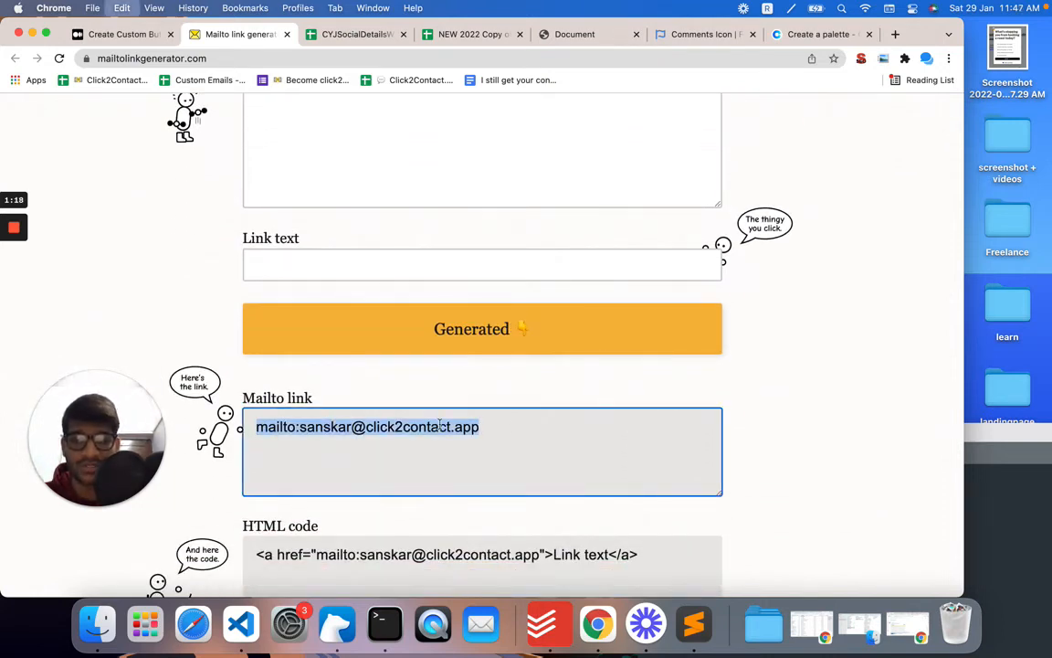
Step: Paste the mailto link into the Url cell C3 of the CustomButtons sheet
{"action": "left_click", "coordinate": [353, 35]}
{"action": "left_click", "coordinate": [471, 34]}
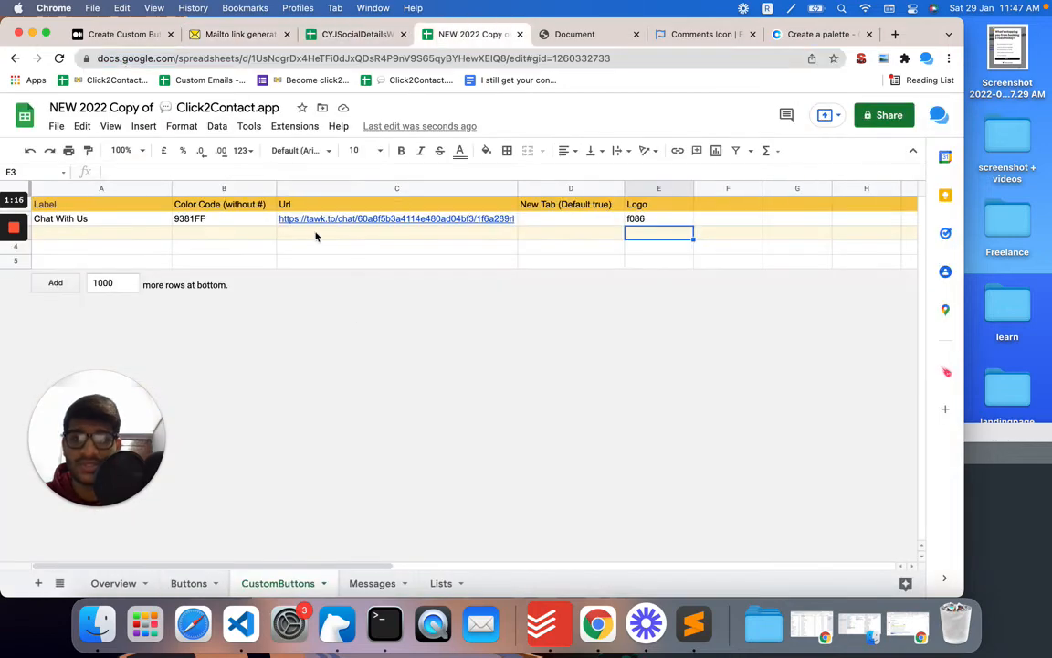
{"action": "left_click", "coordinate": [310, 233]}
{"action": "key", "text": "super+v"}
{"action": "key", "text": "Return"}
{"action": "key", "text": "Return"}
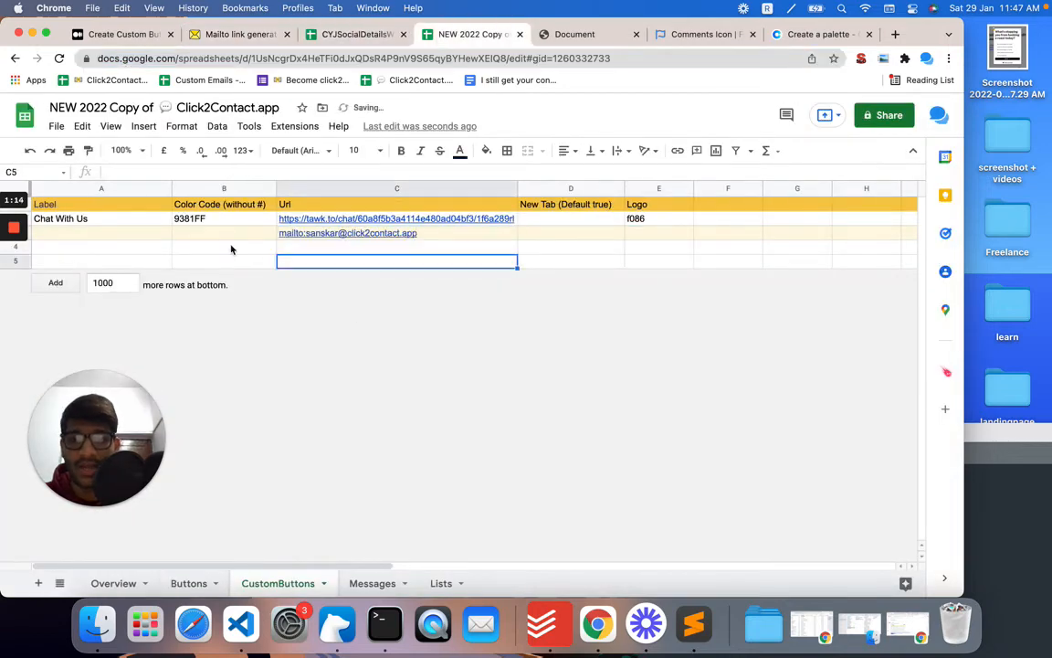
Step: Enter the label "EMail Us #2" in the Label cell of the new email button row
{"action": "left_click", "coordinate": [106, 234]}
{"action": "type", "text": "M"}
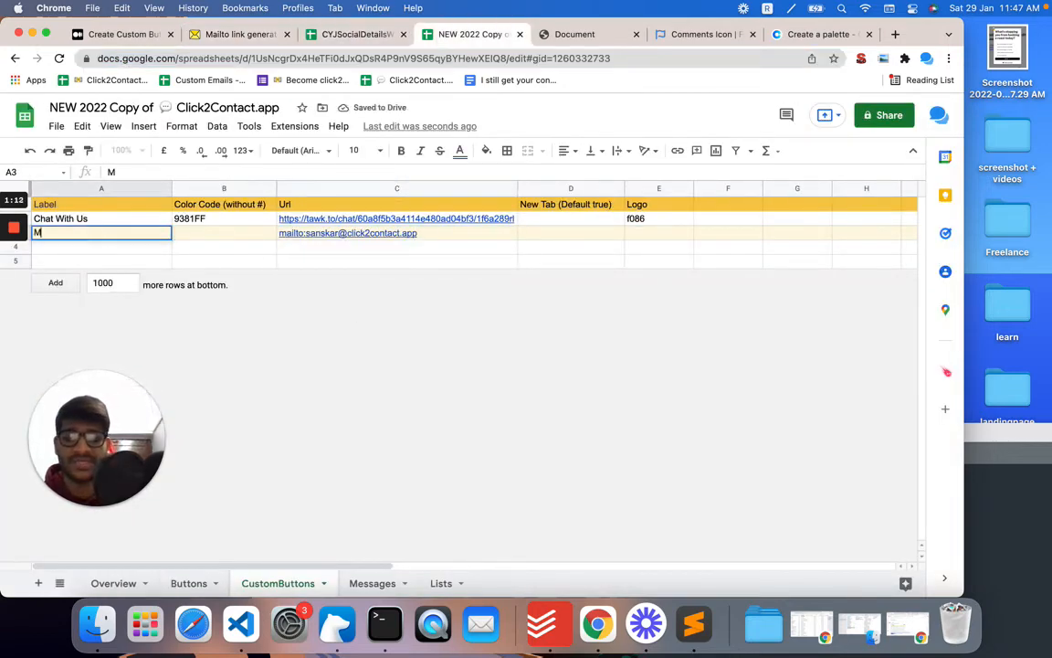
{"action": "type", "text": "e"}
{"action": "key", "text": "BackSpace"}
{"action": "key", "text": "BackSpace"}
{"action": "type", "text": "EMail"}
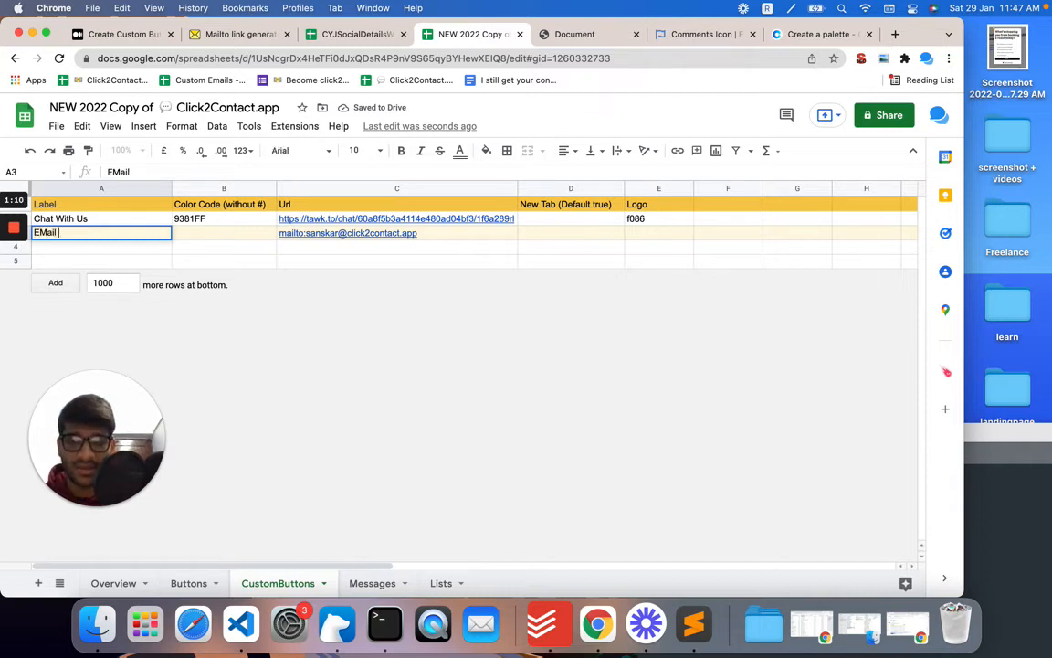
{"action": "type", "text": " Us #2"}
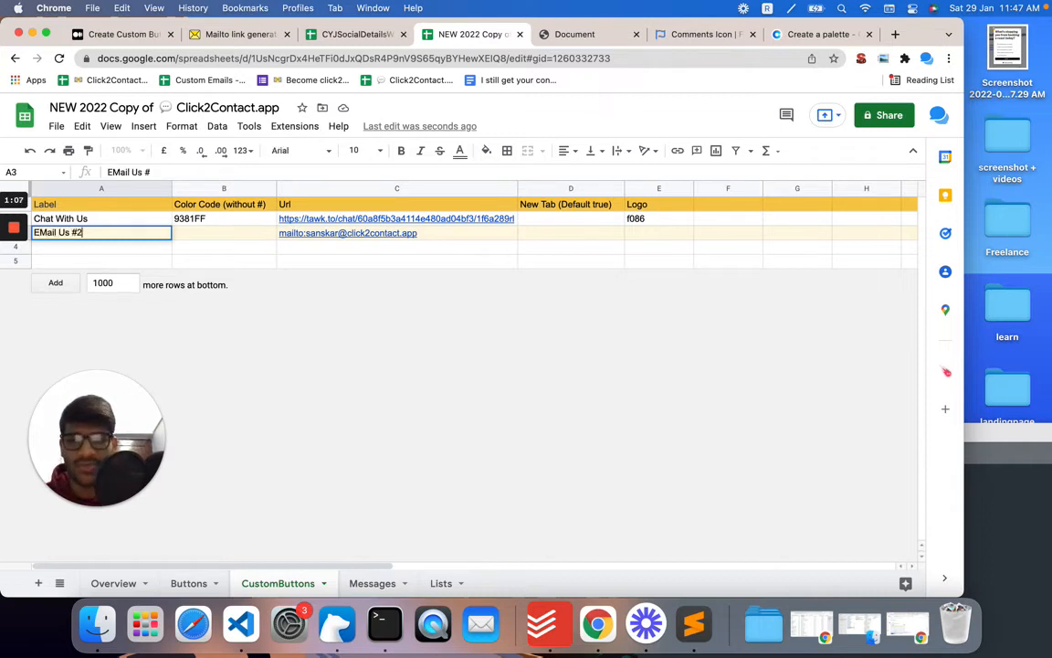
{"action": "key", "text": "Return"}
Step: Copy the colour code 9381FF from the Chat With Us row down to the email button row
{"action": "left_click", "coordinate": [217, 249]}
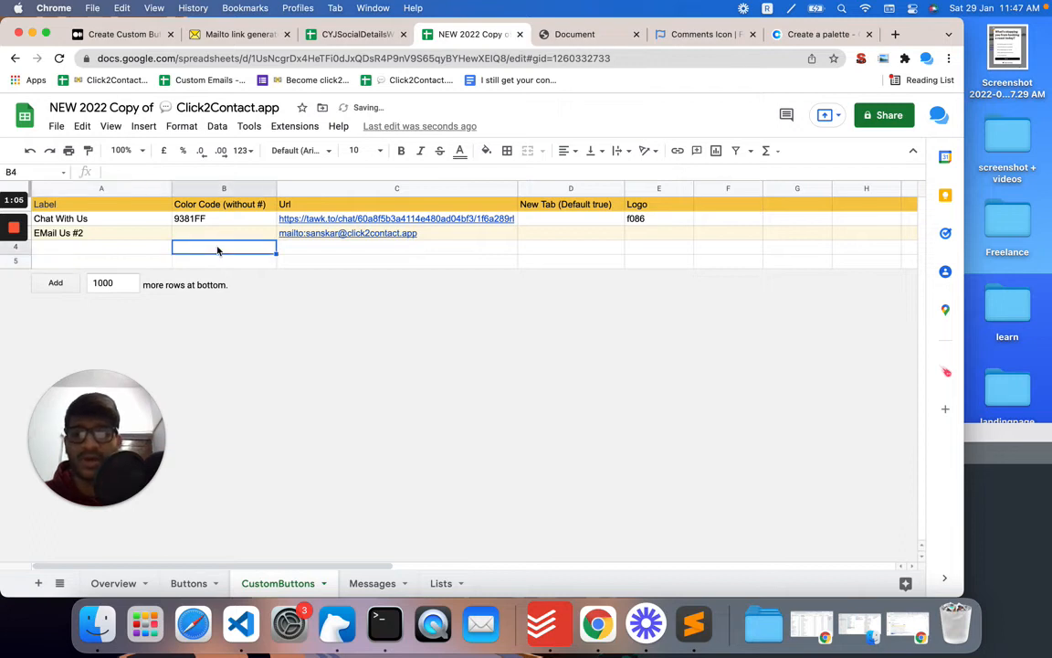
{"action": "left_click", "coordinate": [262, 228]}
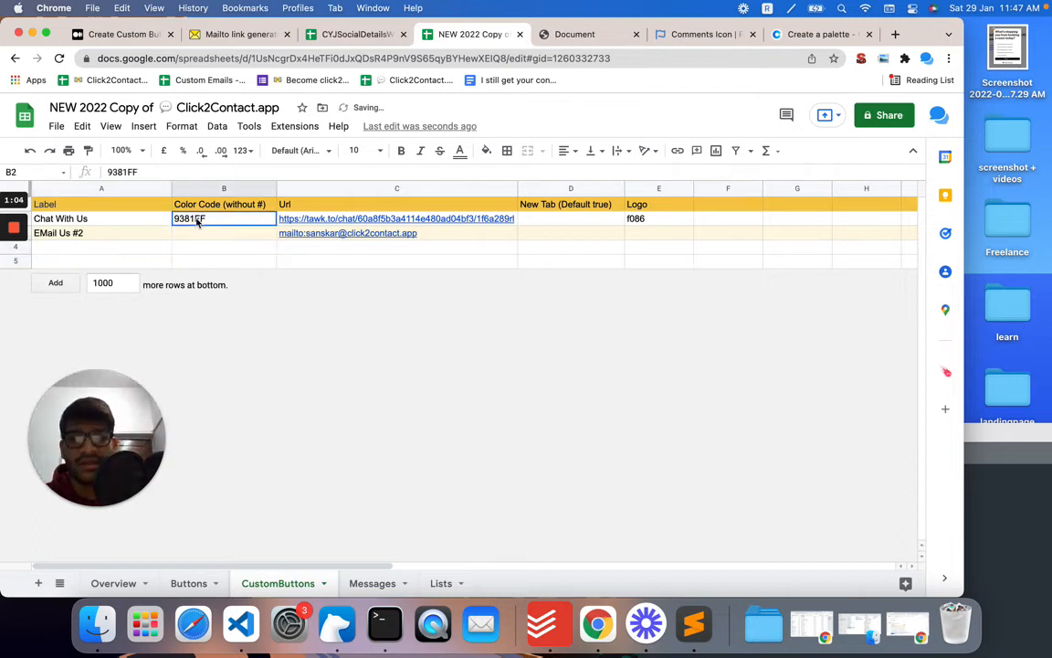
{"action": "double_click", "coordinate": [275, 225]}
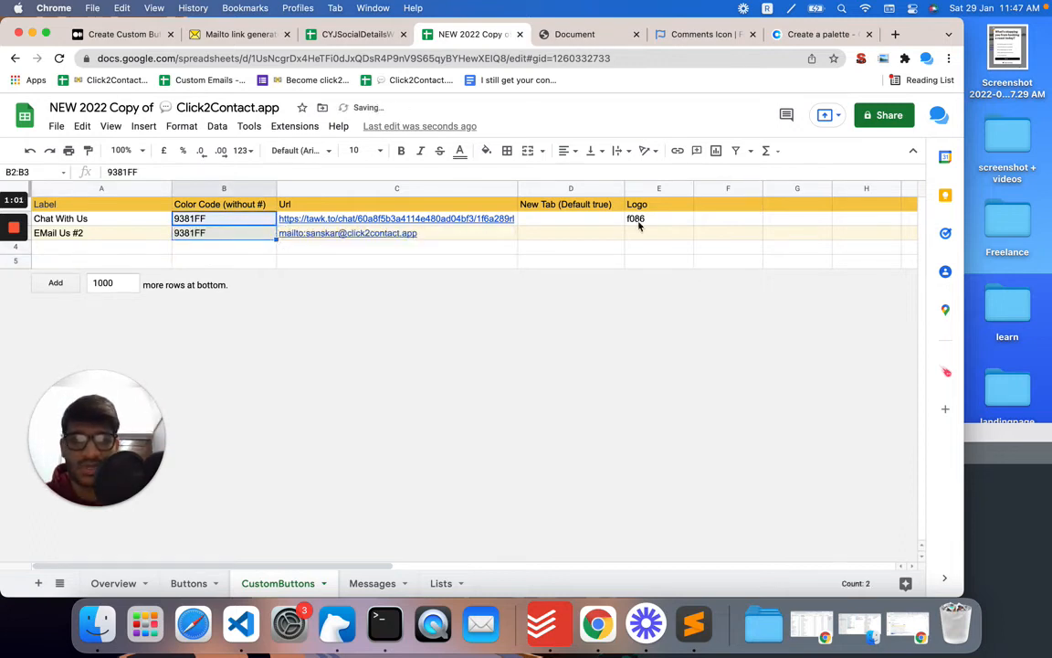
Step: Extend the f086 logo code down to give the email button row the icon code f087
{"action": "left_click", "coordinate": [650, 36]}
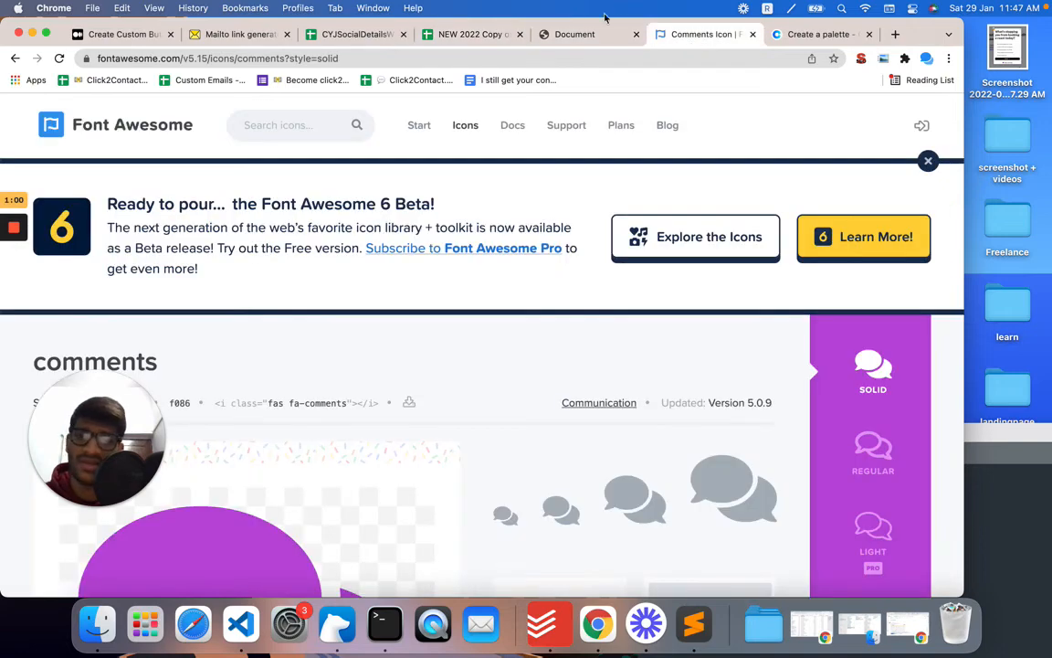
{"action": "left_click", "coordinate": [475, 35]}
{"action": "left_click", "coordinate": [657, 219]}
{"action": "left_click_drag", "start_coordinate": [693, 225], "coordinate": [693, 240]}
{"action": "left_click", "coordinate": [576, 246]}
Step: Reload the test page and open the contact widget to check the new EMail Us #2 button, then close it
{"action": "left_click", "coordinate": [571, 35]}
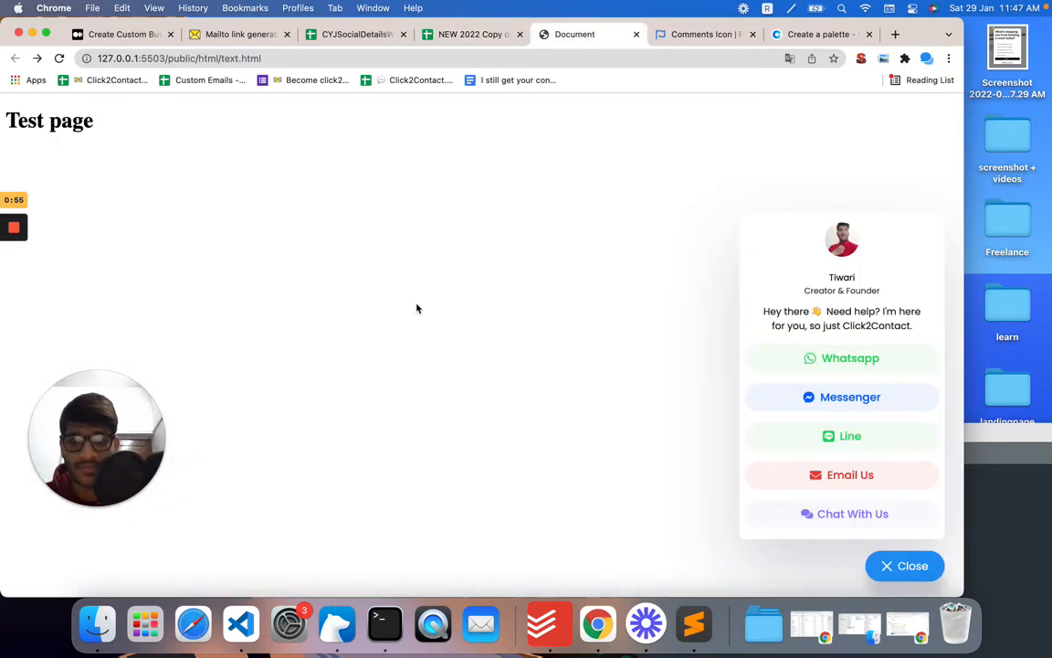
{"action": "key", "text": "super+r"}
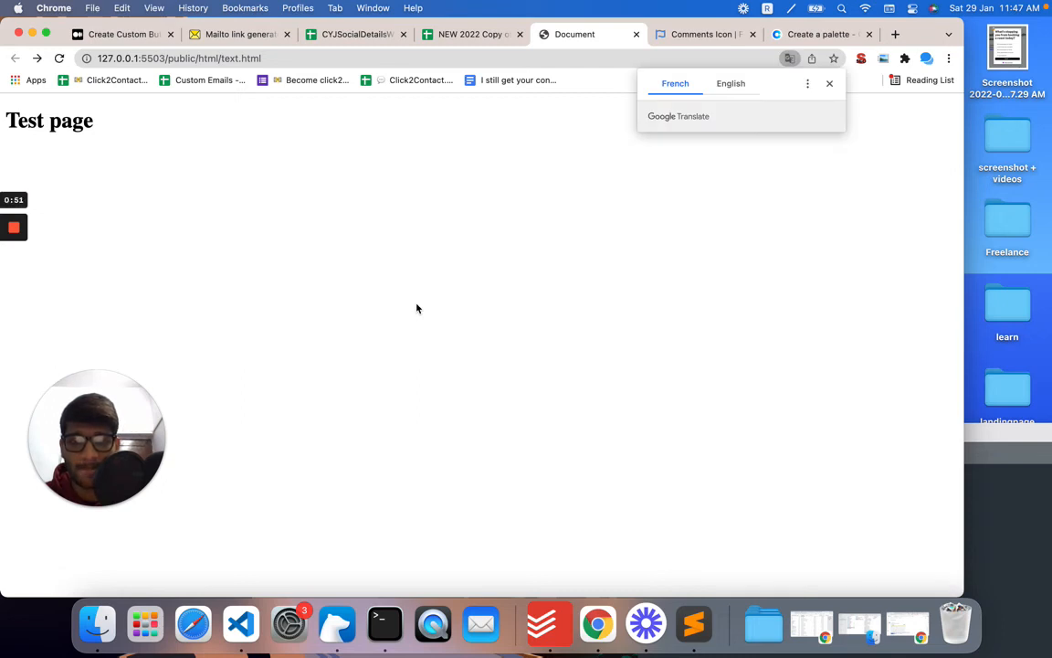
{"action": "left_click", "coordinate": [877, 562]}
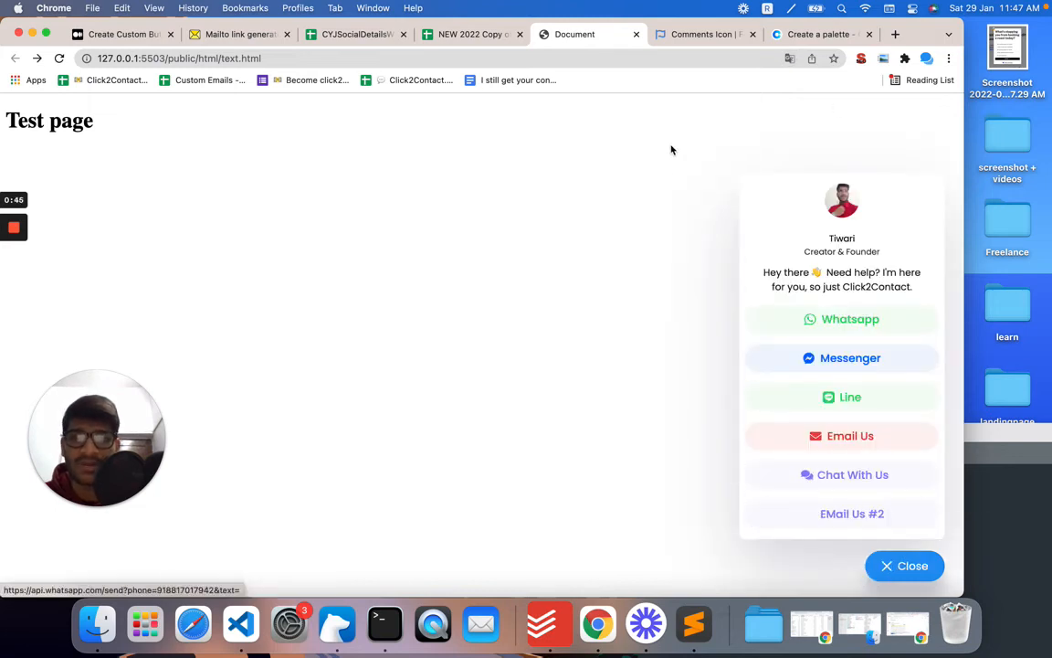
{"action": "left_click", "coordinate": [901, 571]}
Step: Review the Create Custom Button article's sections on email and SMS buttons
{"action": "left_click", "coordinate": [493, 59]}
{"action": "key", "text": "BackSpace"}
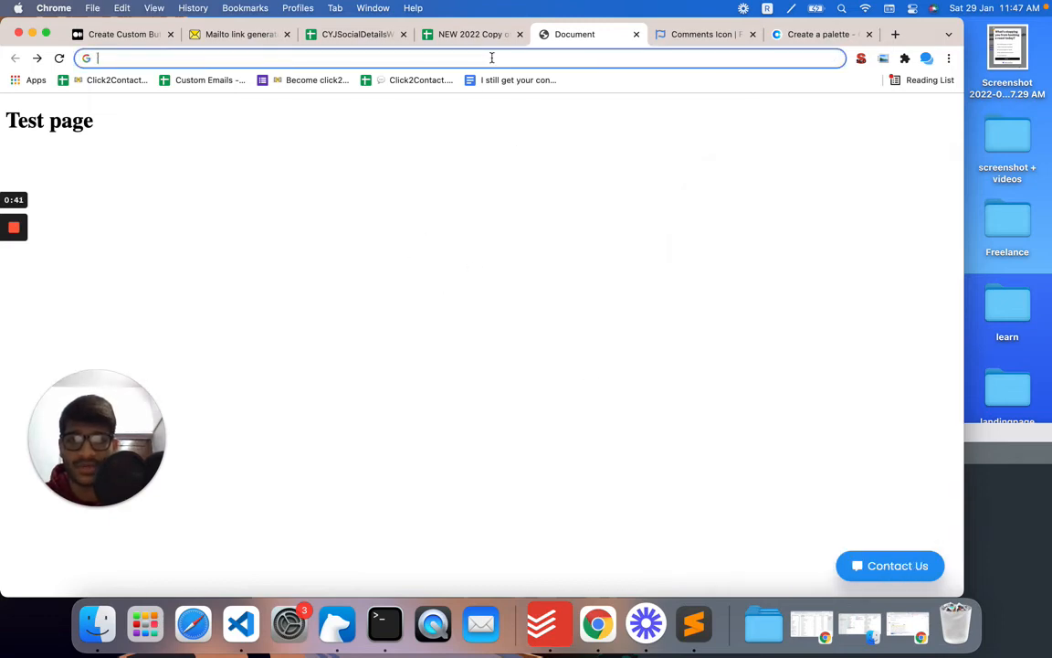
{"action": "key", "text": "ctrl+Up"}
{"action": "key", "text": "ctrl+Up"}
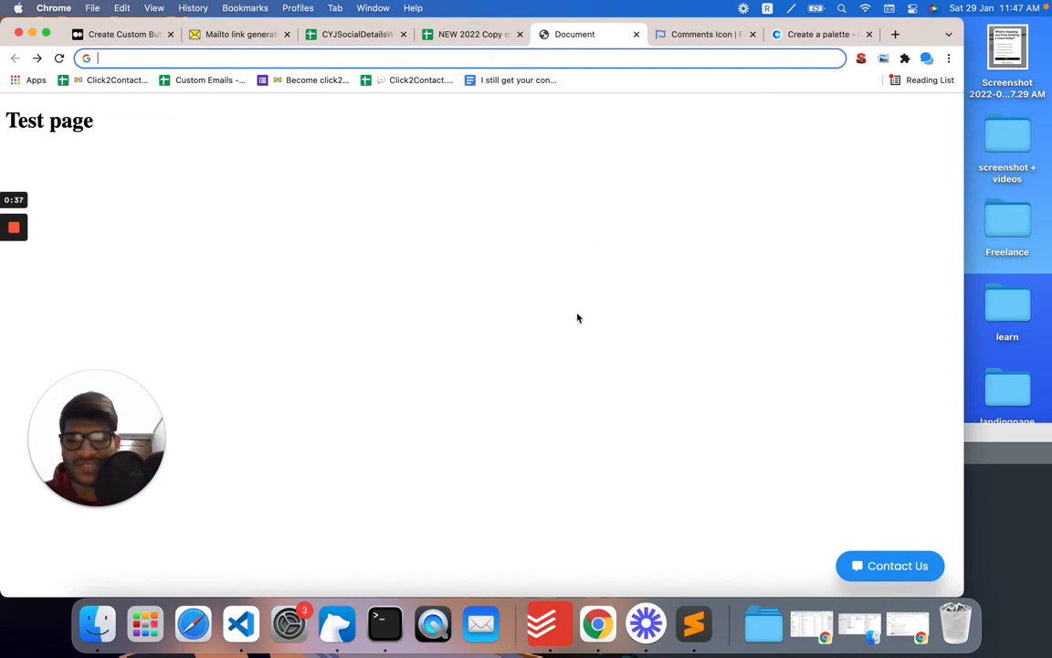
{"action": "left_click", "coordinate": [475, 29]}
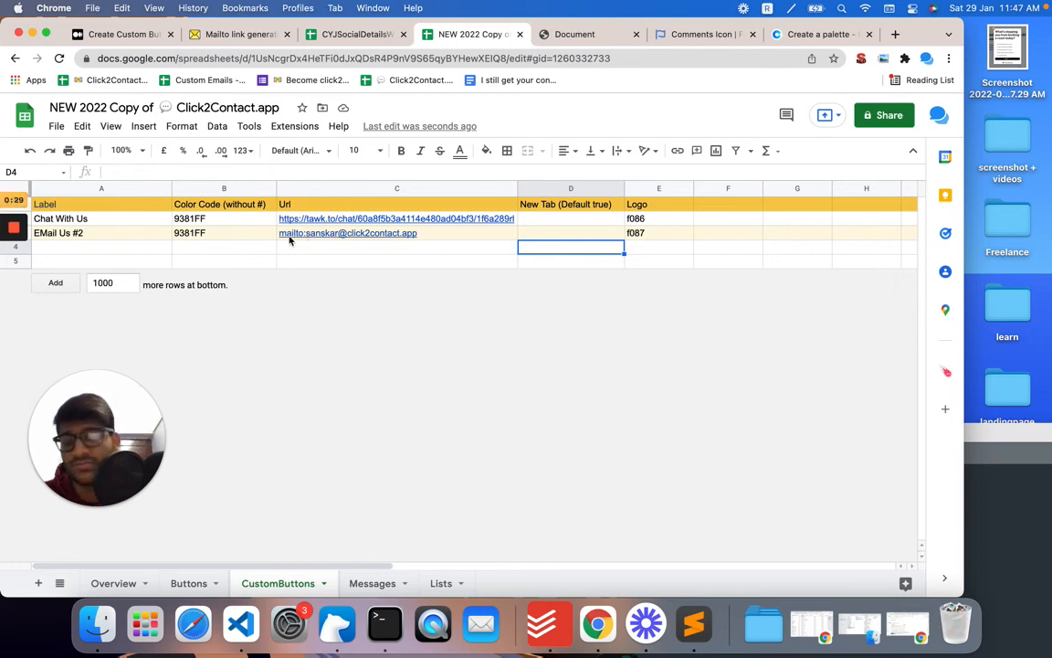
{"action": "left_click", "coordinate": [117, 37]}
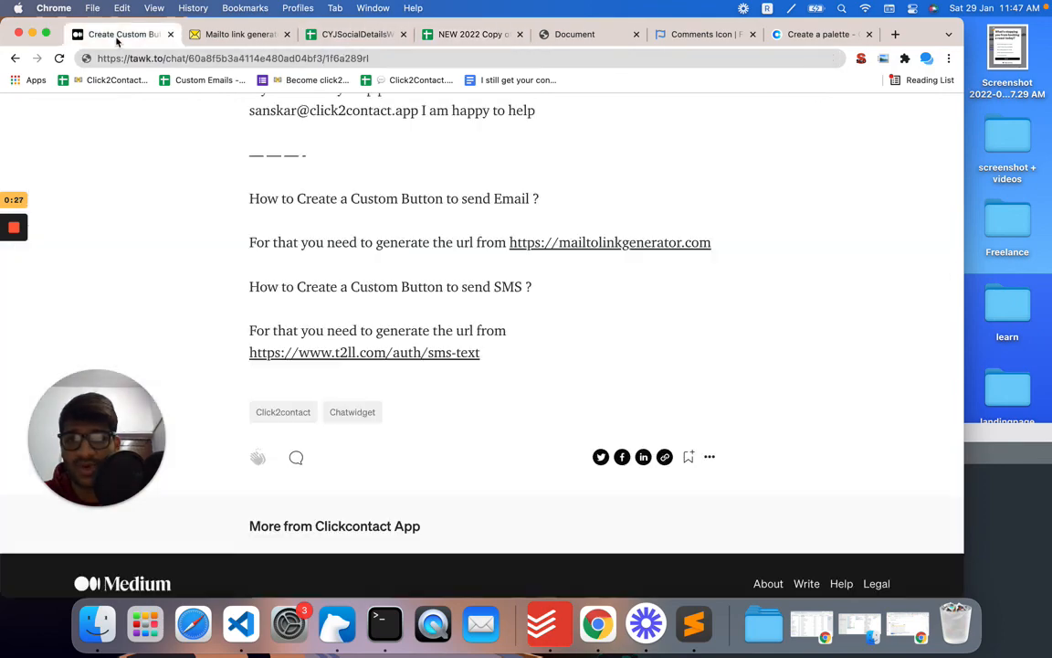
{"action": "scroll", "coordinate": [343, 423], "scroll_direction": "down", "scroll_amount": 1}
{"action": "left_click", "coordinate": [197, 58]}
{"action": "scroll", "coordinate": [321, 181], "scroll_direction": "up", "scroll_amount": 3}
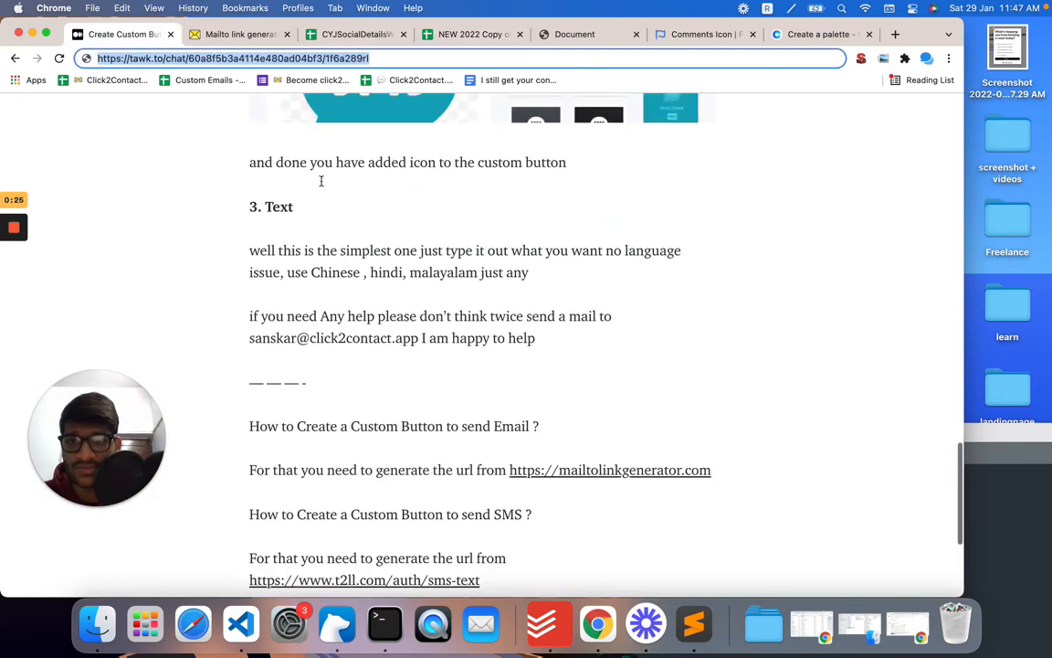
{"action": "scroll", "coordinate": [322, 179], "scroll_direction": "up", "scroll_amount": 15}
{"action": "scroll", "coordinate": [322, 178], "scroll_direction": "down", "scroll_amount": 20}
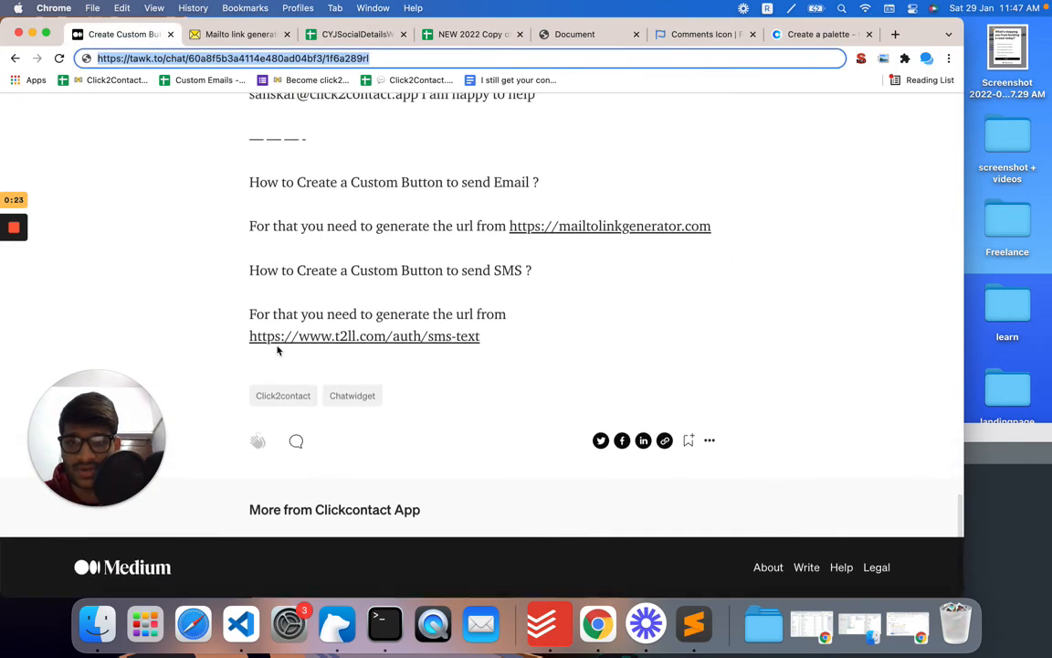